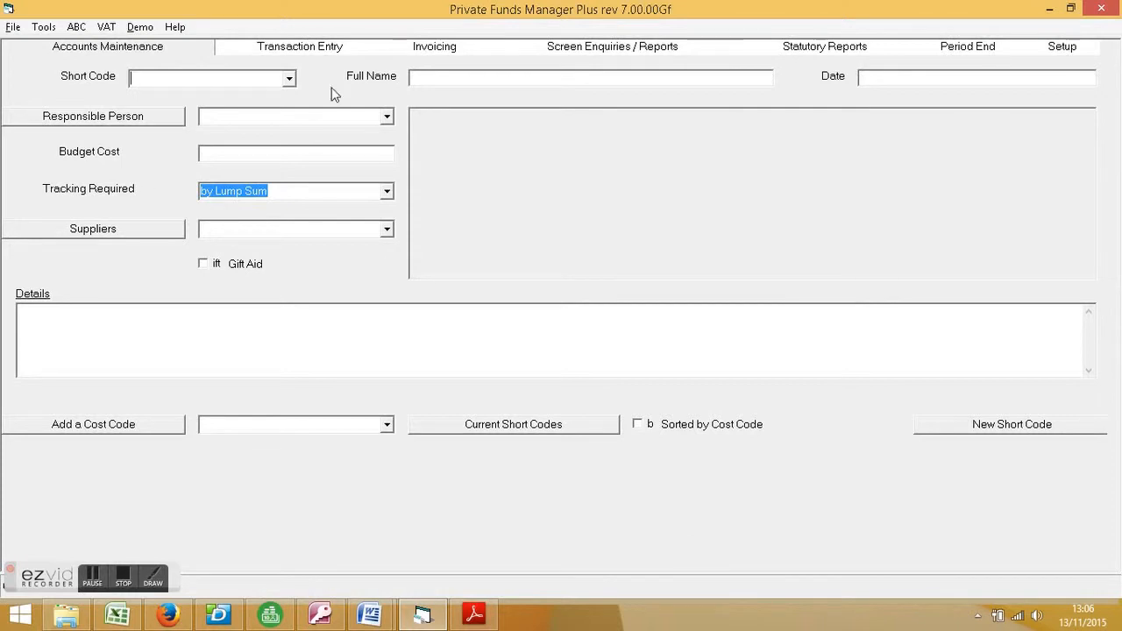
- Pick SKI16 from the Short Code list and highlight its full name 'Ski Trip to Colorado Feb 2016'
click(291, 78)
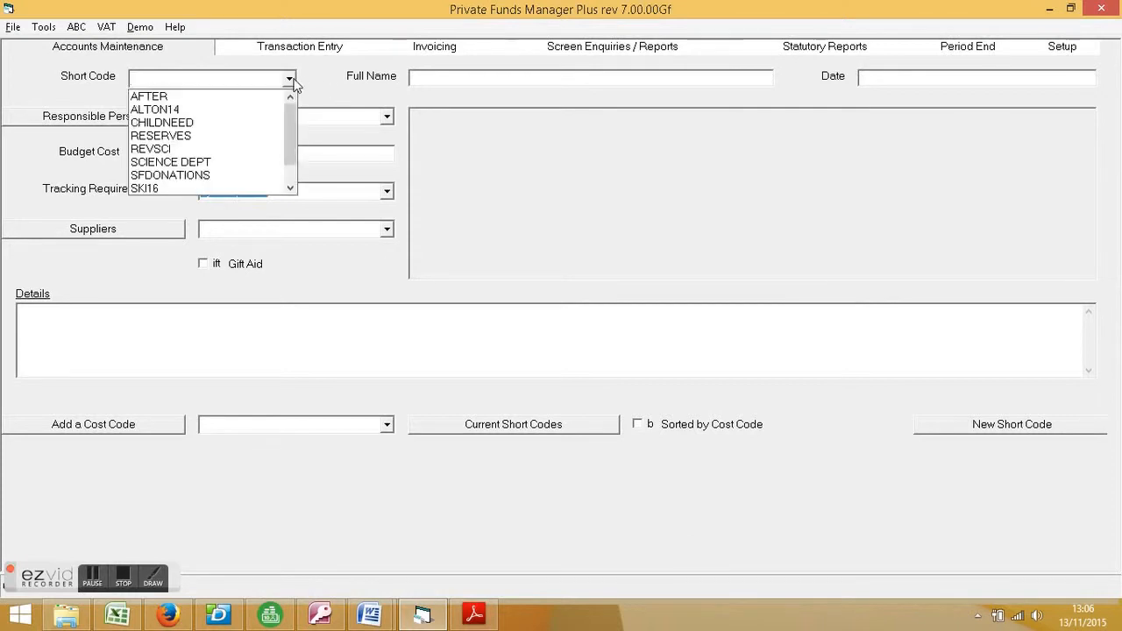
click(262, 186)
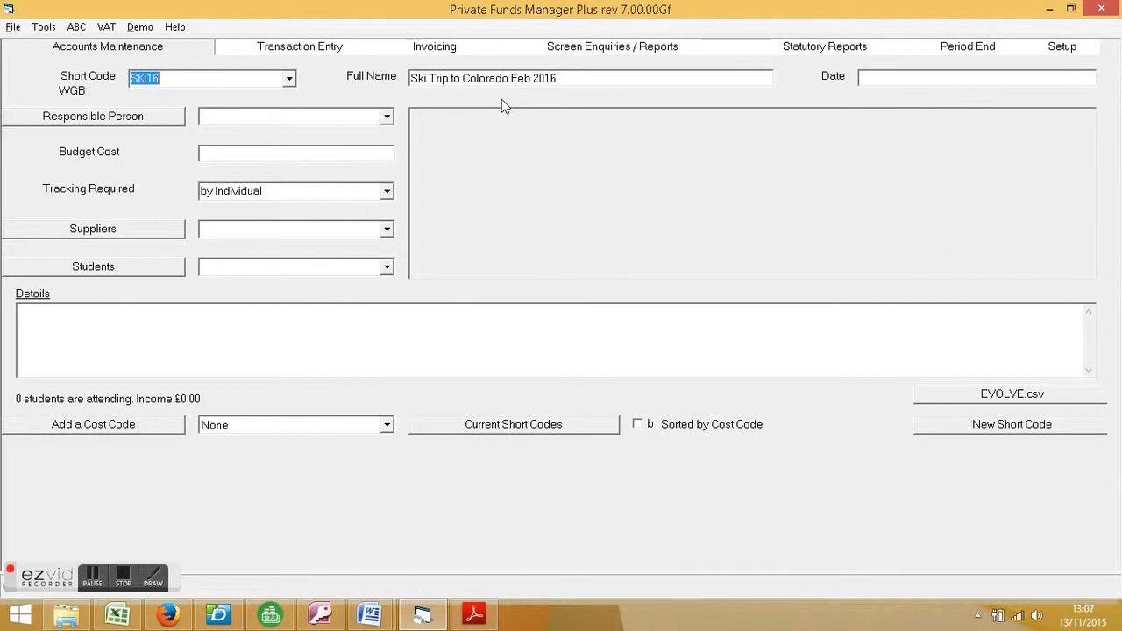
click(564, 78)
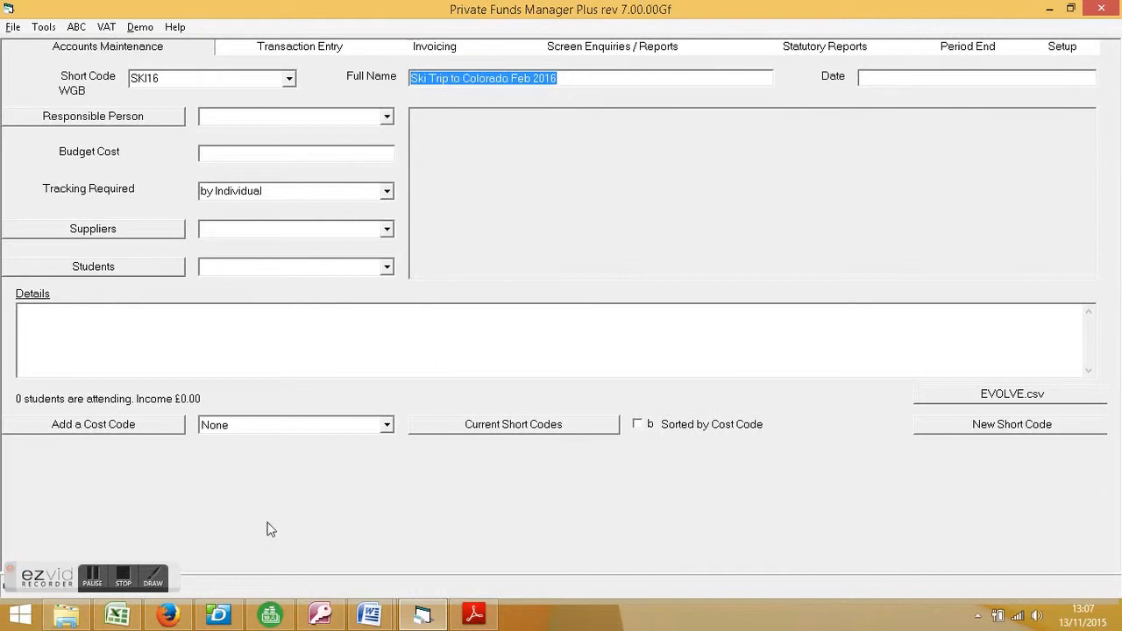
- In SIMS Agora, go to Products > Trips and start a new + Product
mouse_move(173, 620)
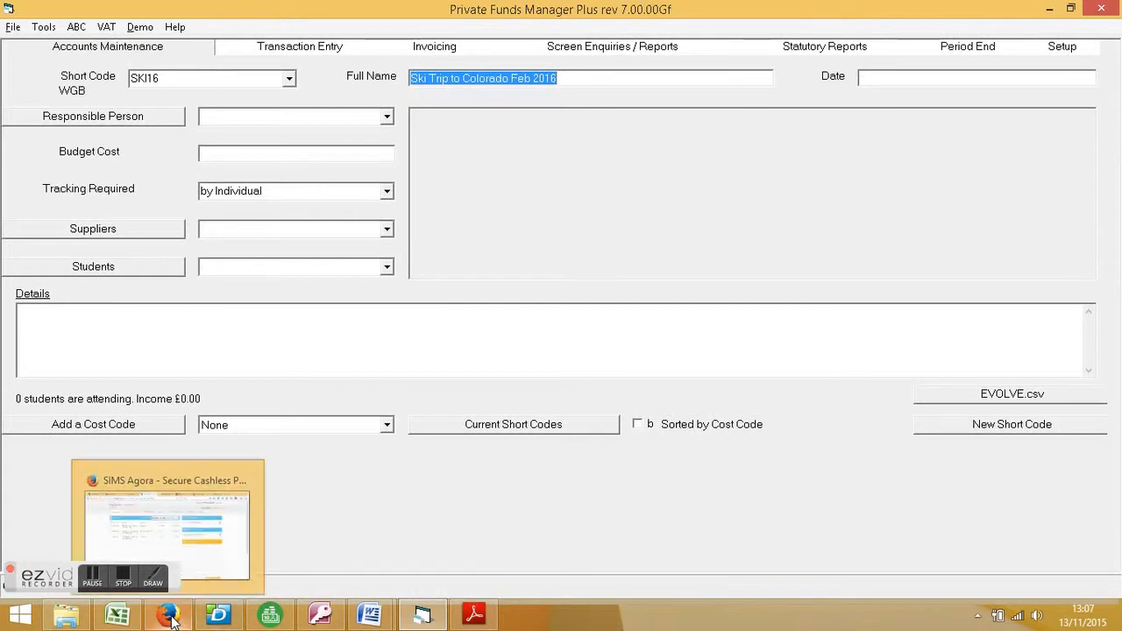
click(150, 556)
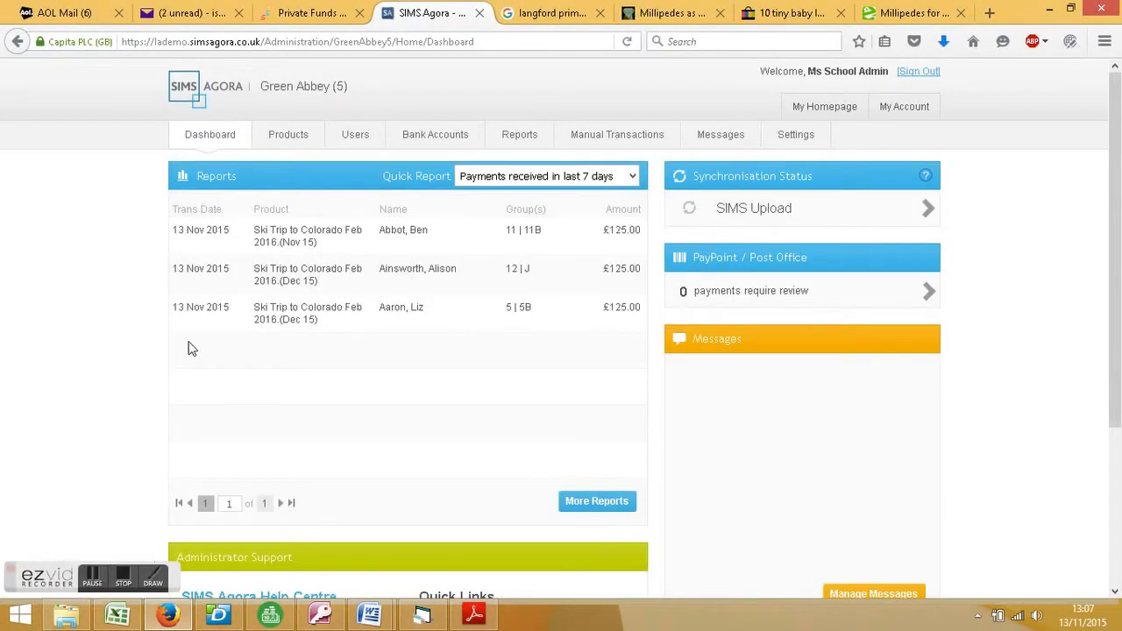
click(311, 134)
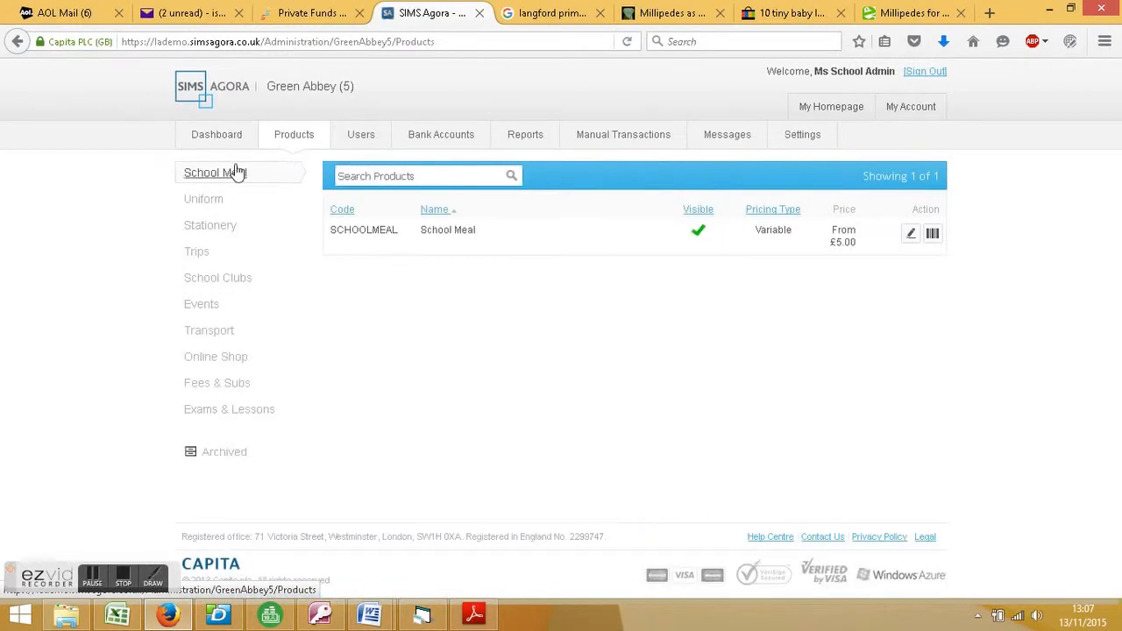
click(206, 254)
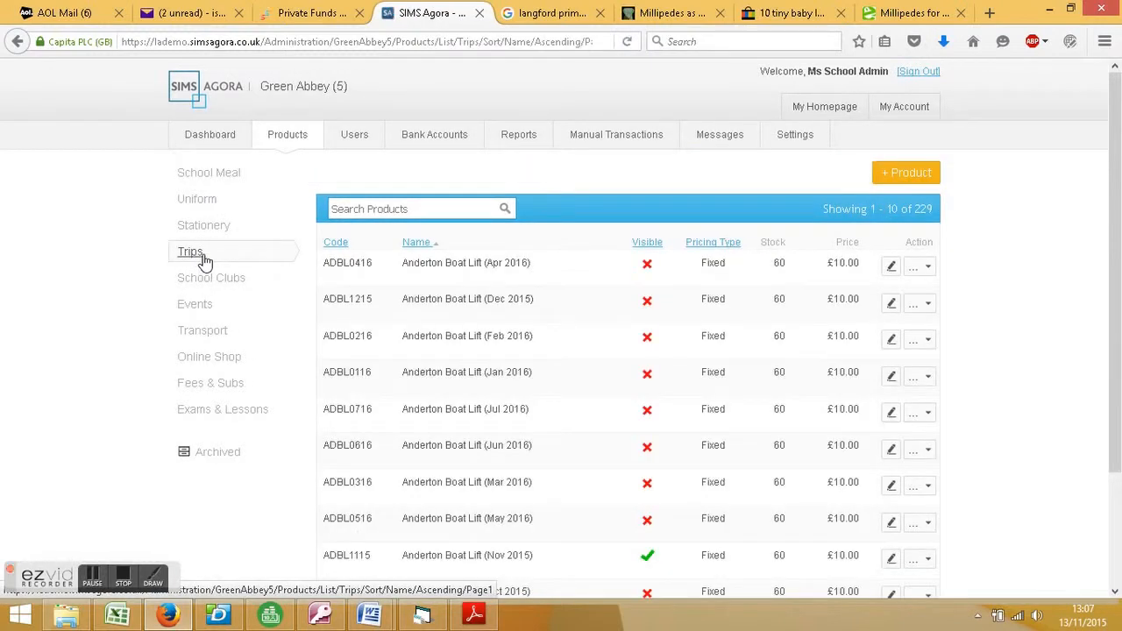
click(900, 174)
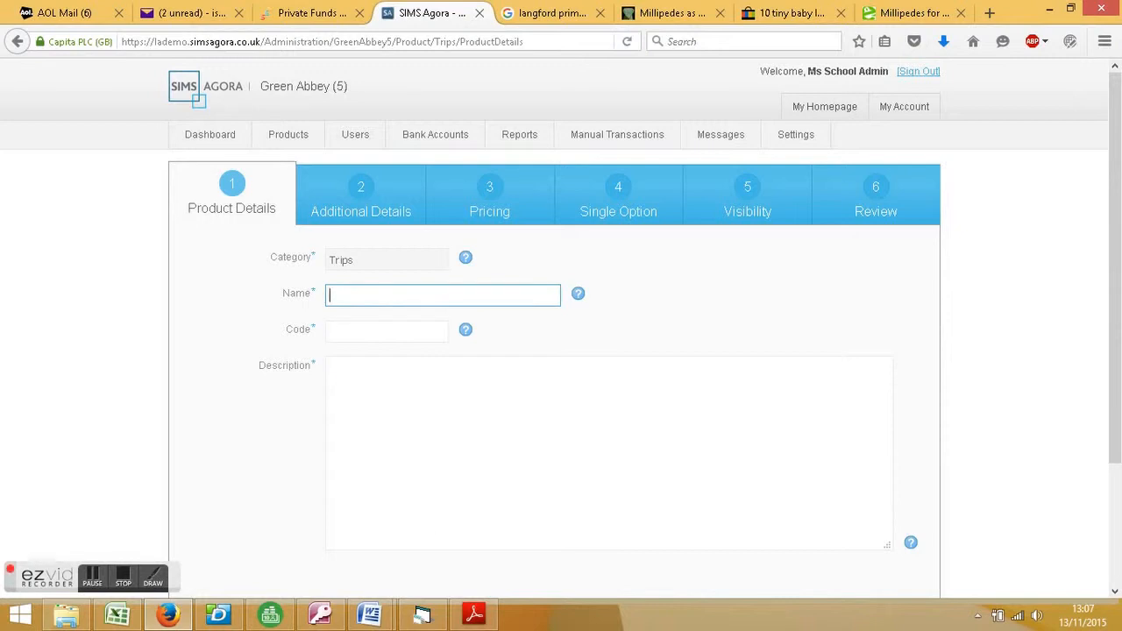
- Copy the full name 'Ski Trip to Colorado Feb 2016' from the funds manager into the product Name
click(422, 614)
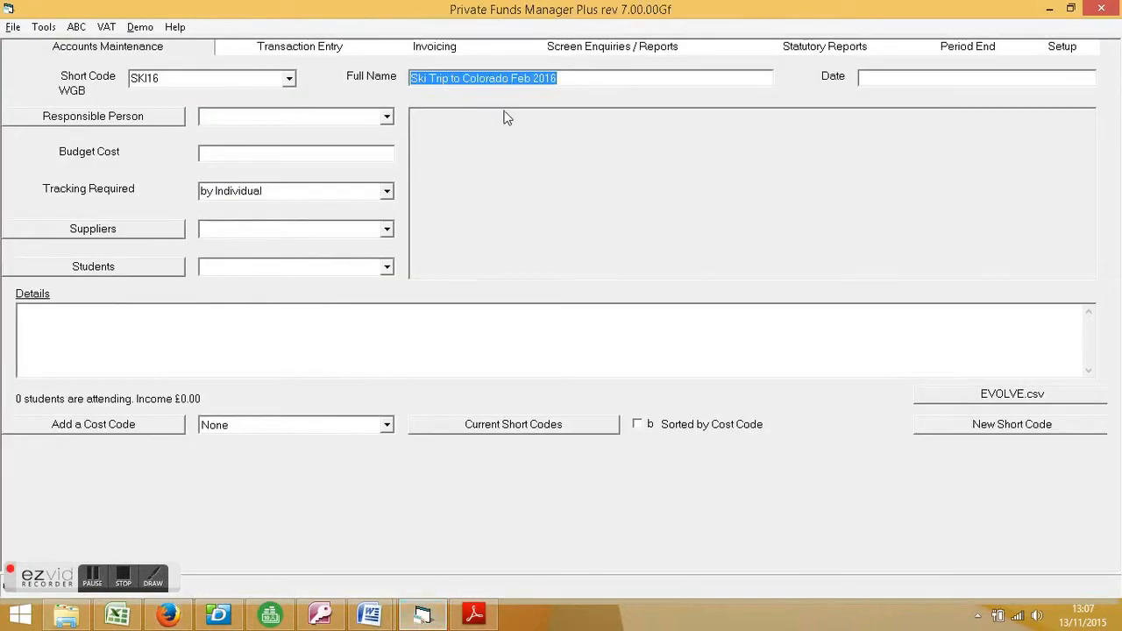
right_click(506, 76)
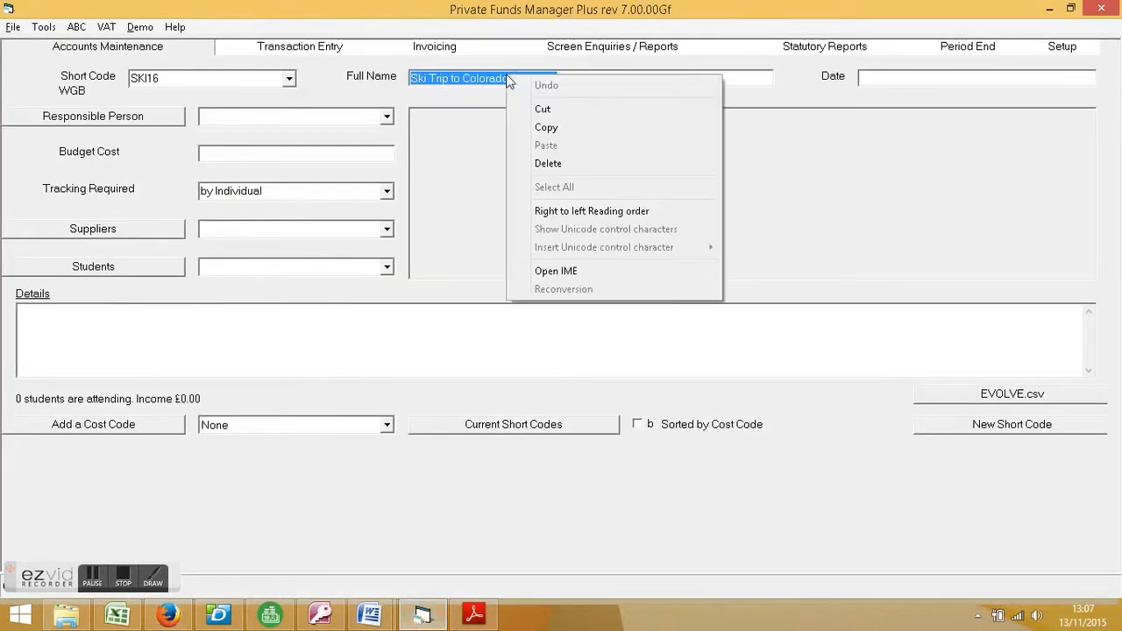
click(559, 128)
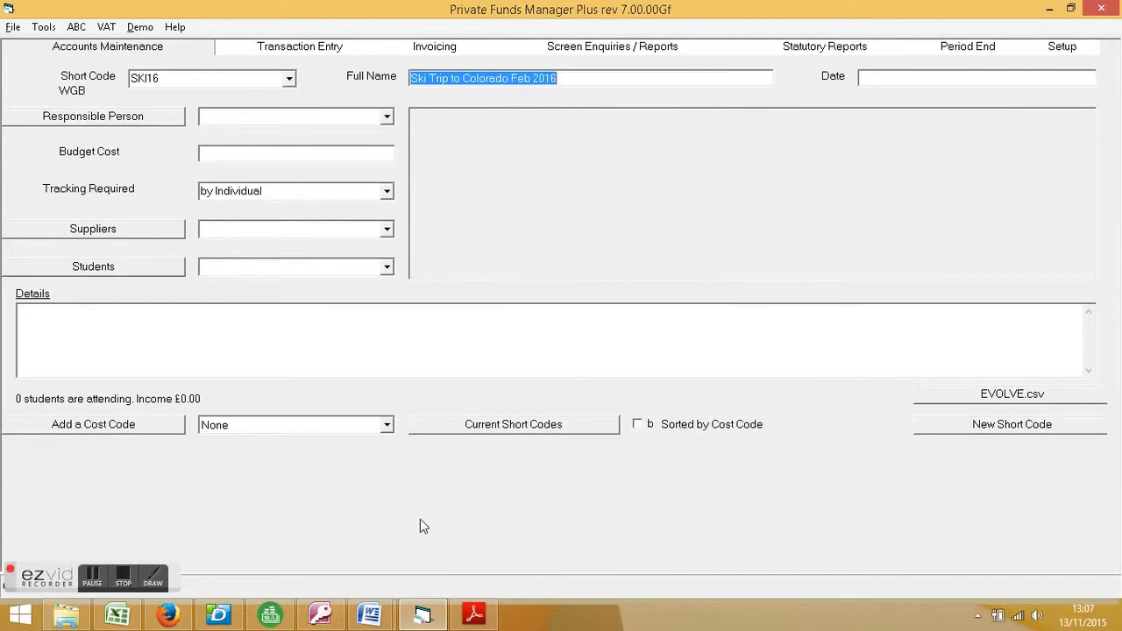
click(167, 613)
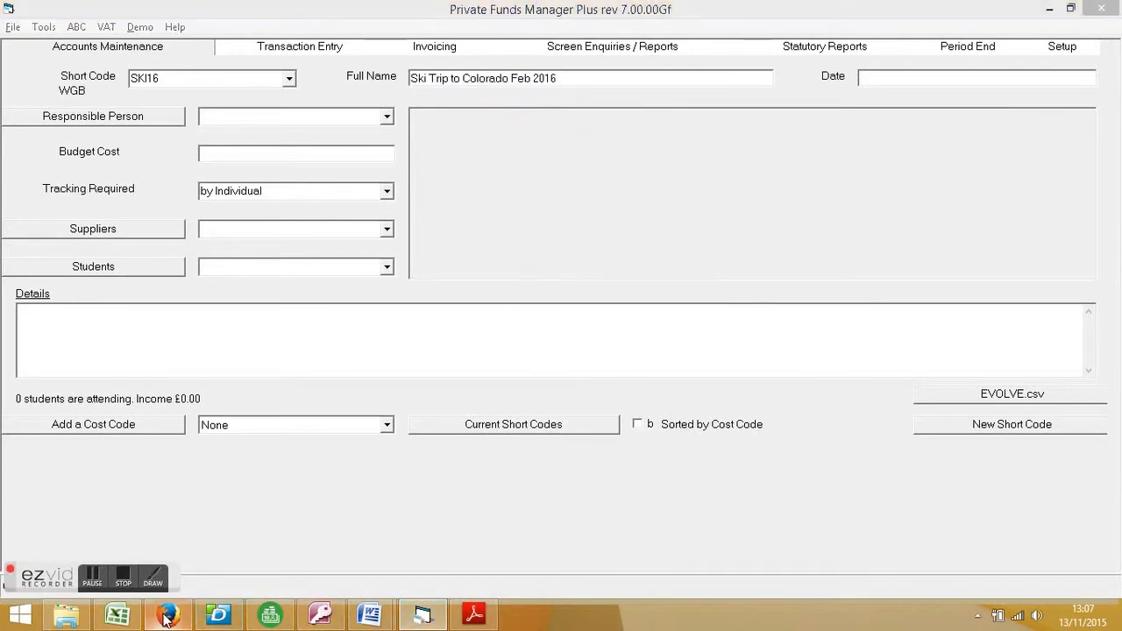
right_click(451, 297)
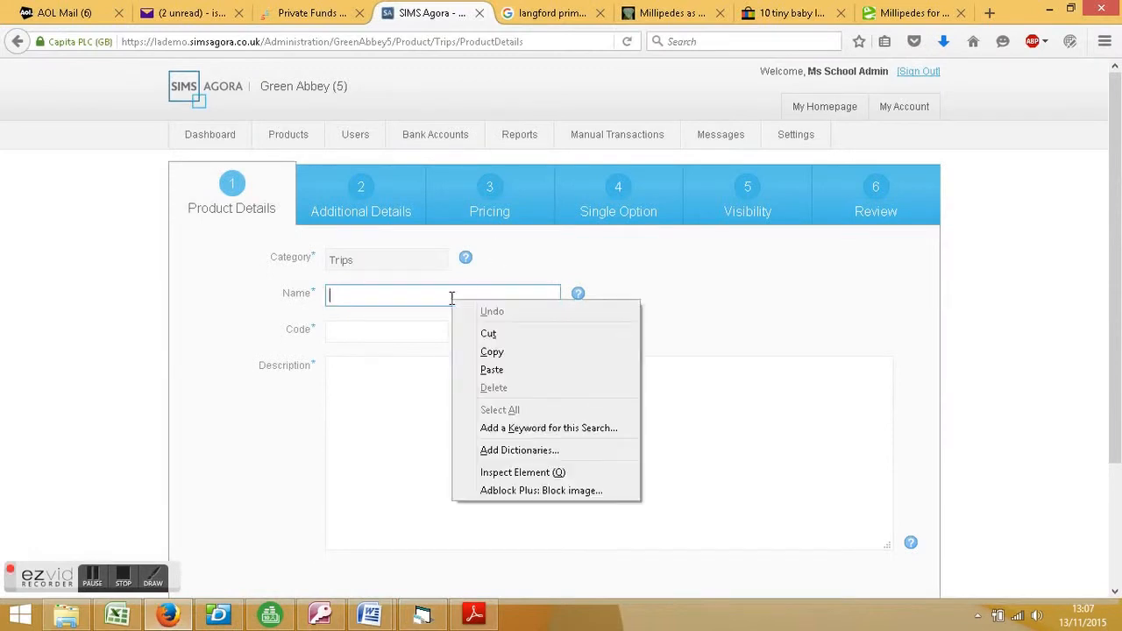
click(493, 370)
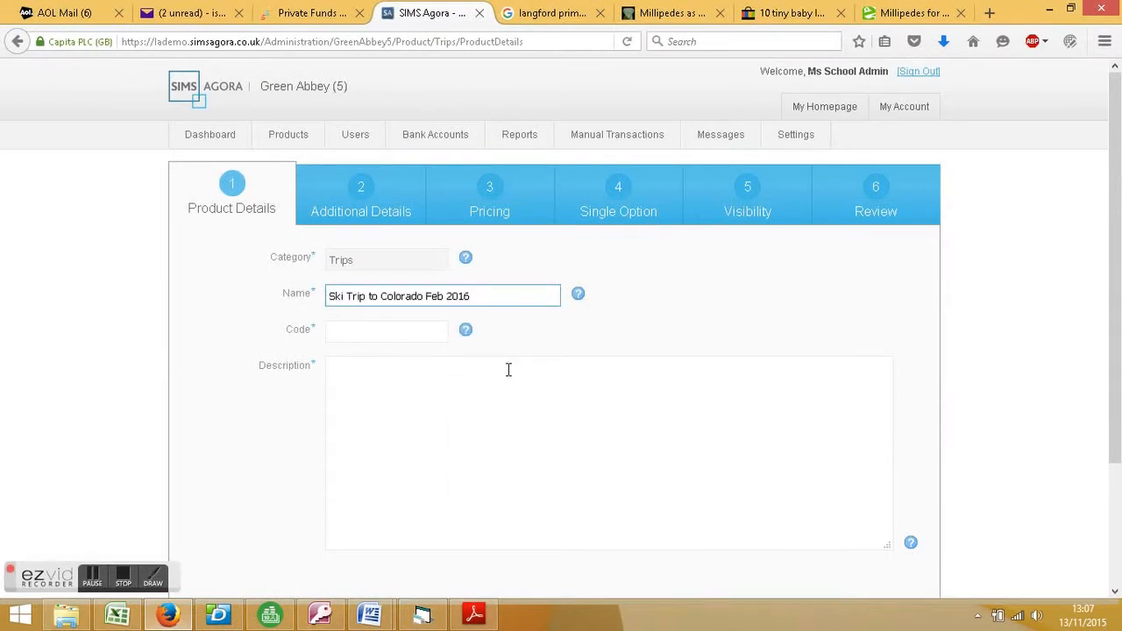
- Enter code COL16 and description 'Ski Trip to Mary Jane Resort, Colorado USA 12-24 February 2016'
click(360, 332)
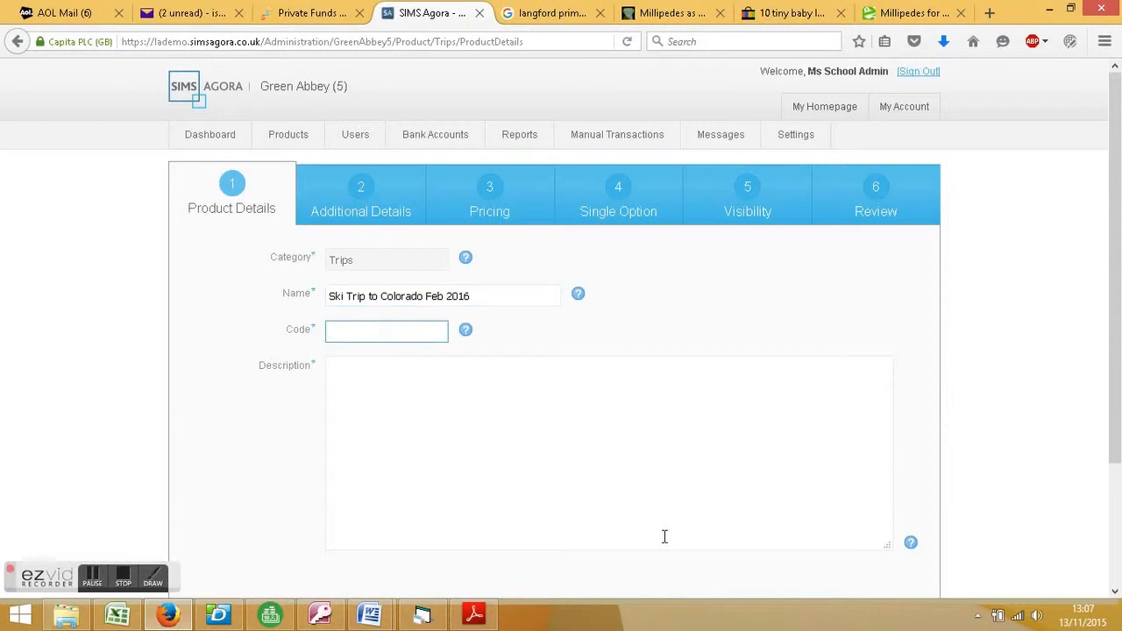
text(COL16)
click(451, 425)
text(Ski Trip)
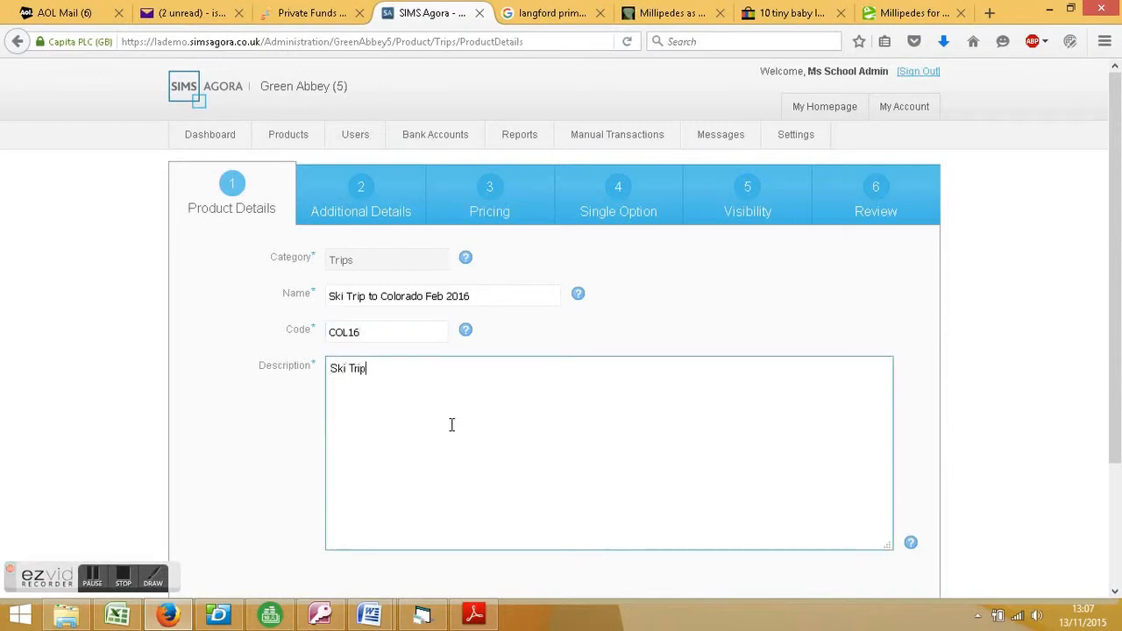
text( to Mary Jane)
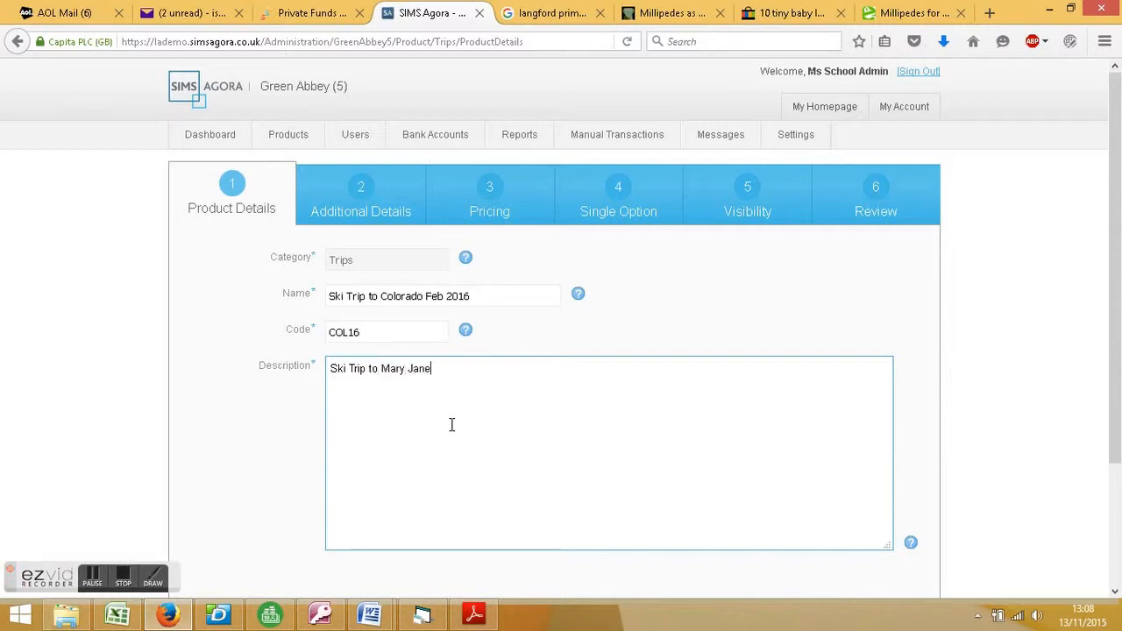
text( R)
key(BackSpace)
text(Resort, Colorado USA)
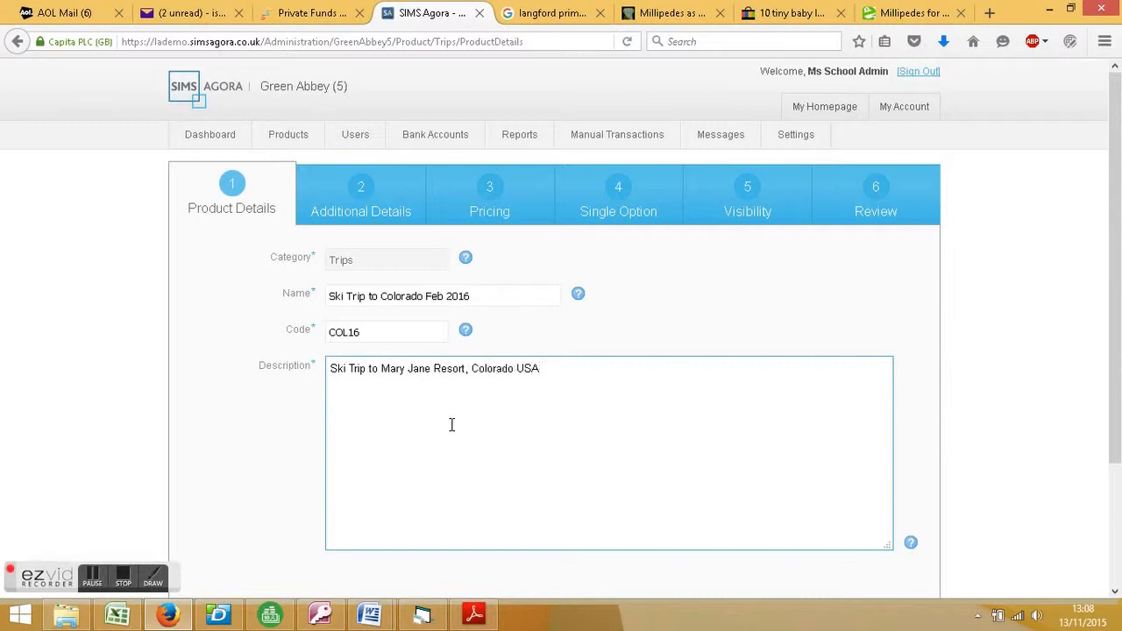
text( 12-24 February 2016)
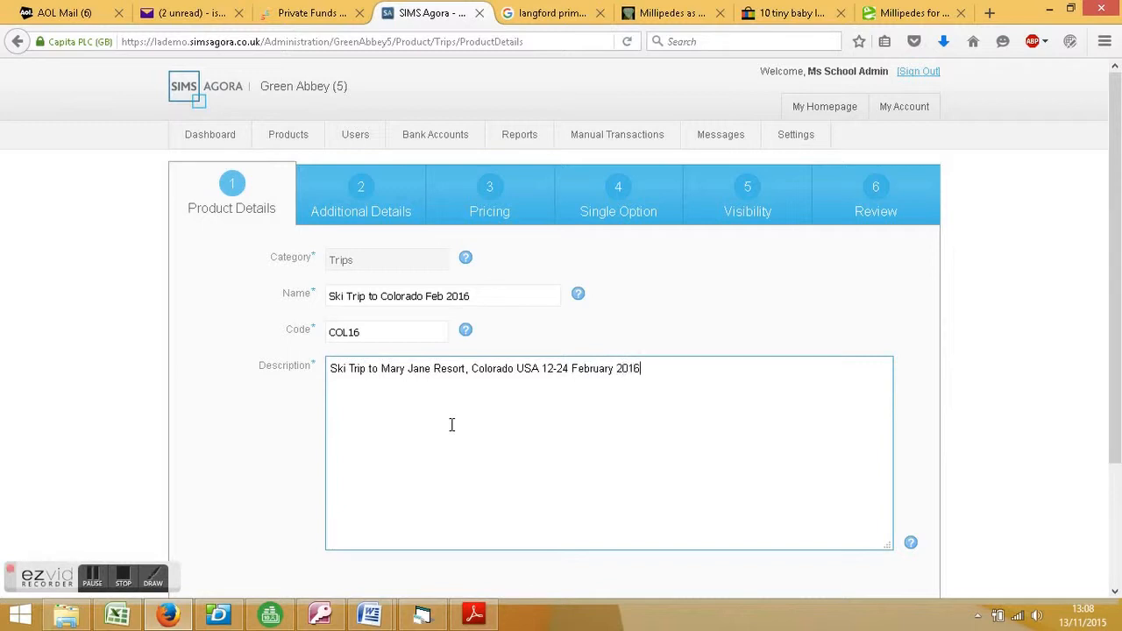
- Append '. (Nov15)' to the trip name, then select the original 'Ski Trip to Colorado Feb 2016' part
click(484, 298)
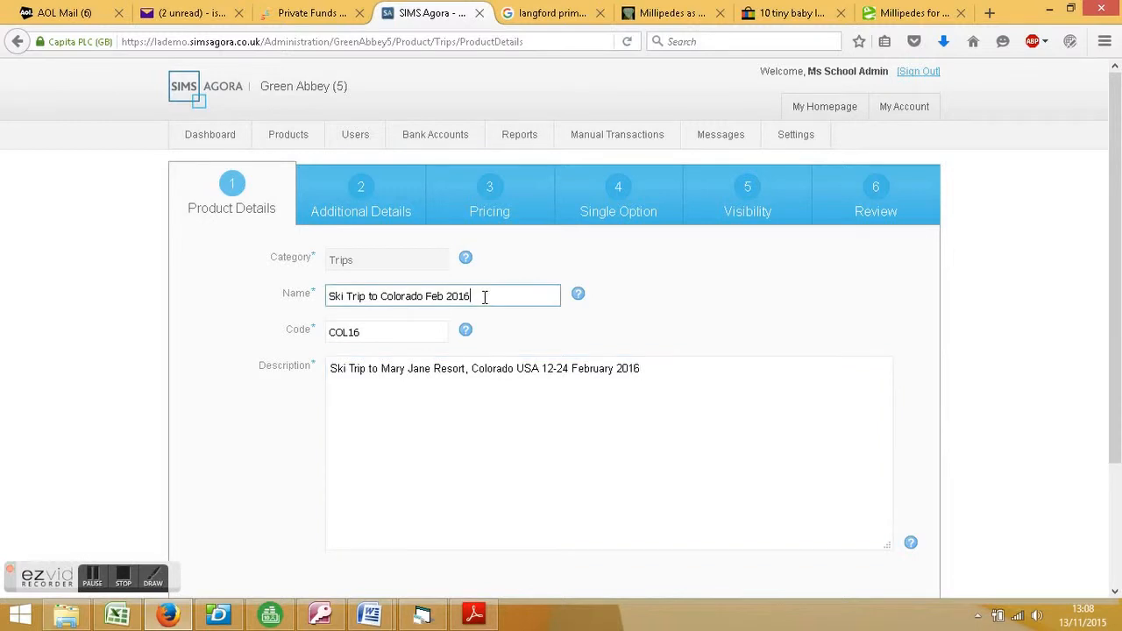
text(.)
text(()
text(Nov15))
click(474, 297)
drag(473, 297, 303, 297)
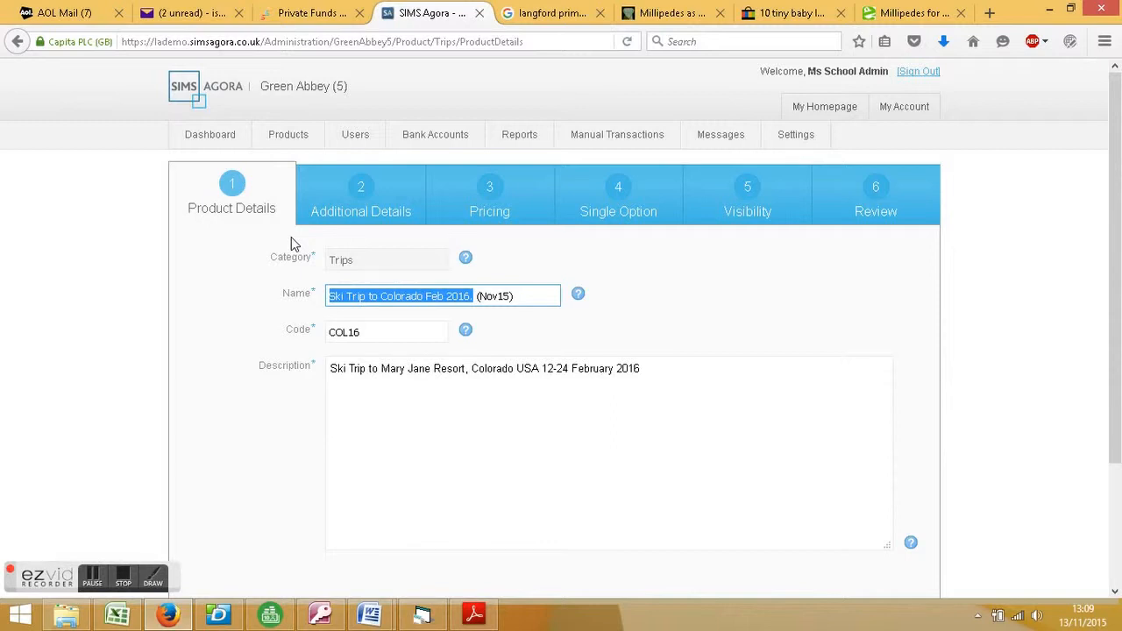
click(424, 614)
- Open Transaction Entry > Receipts in the funds manager, then return to the SIMS Agora form
click(291, 49)
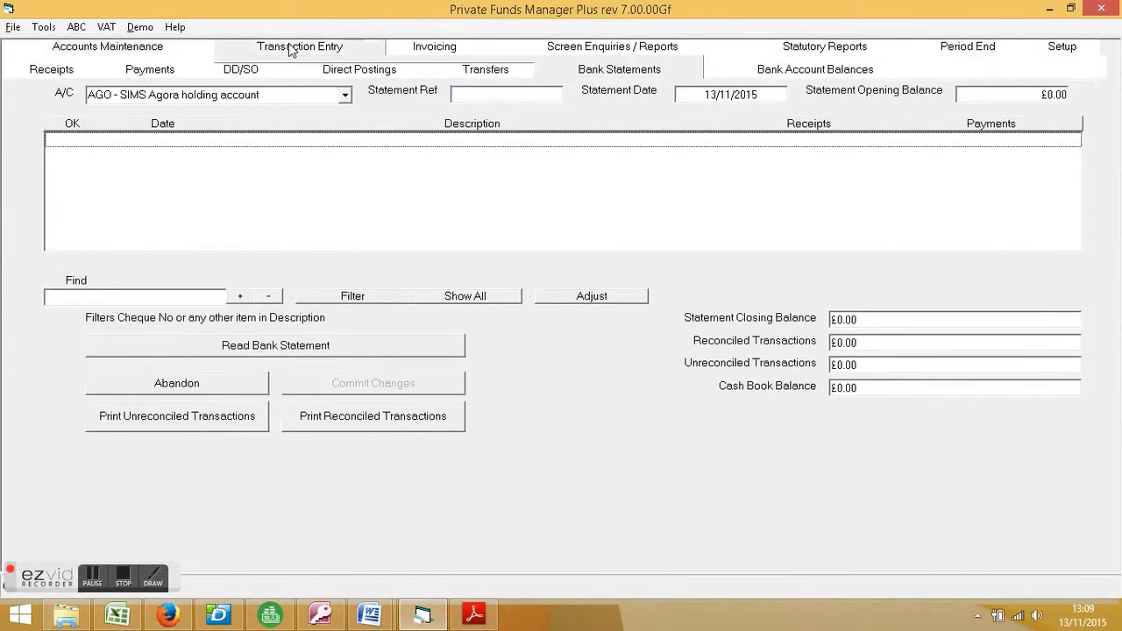
click(63, 75)
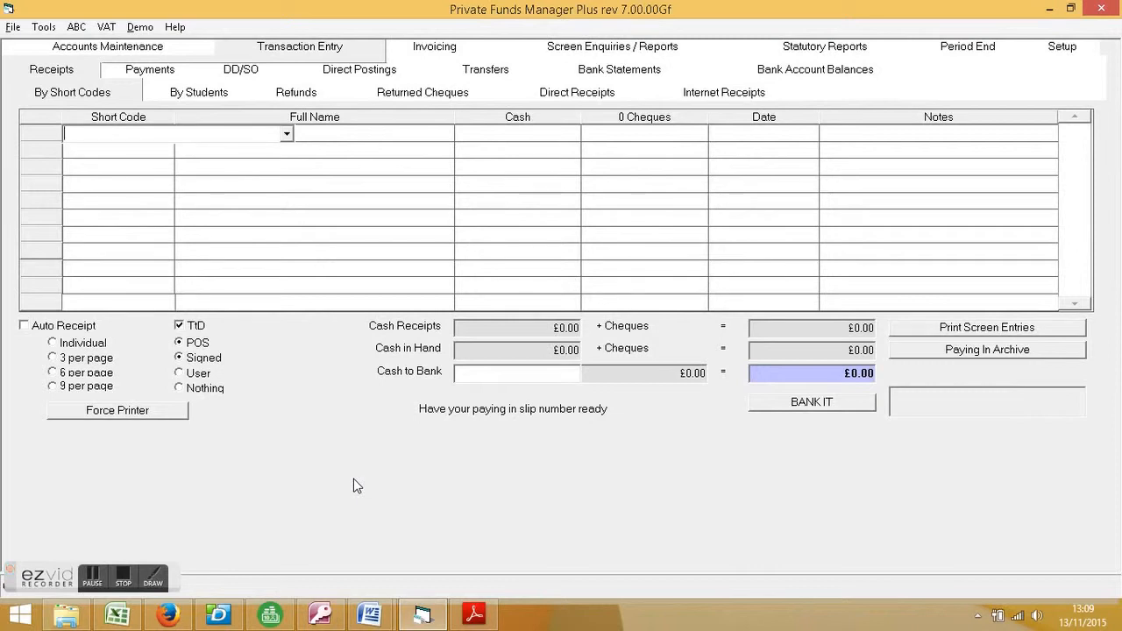
click(169, 615)
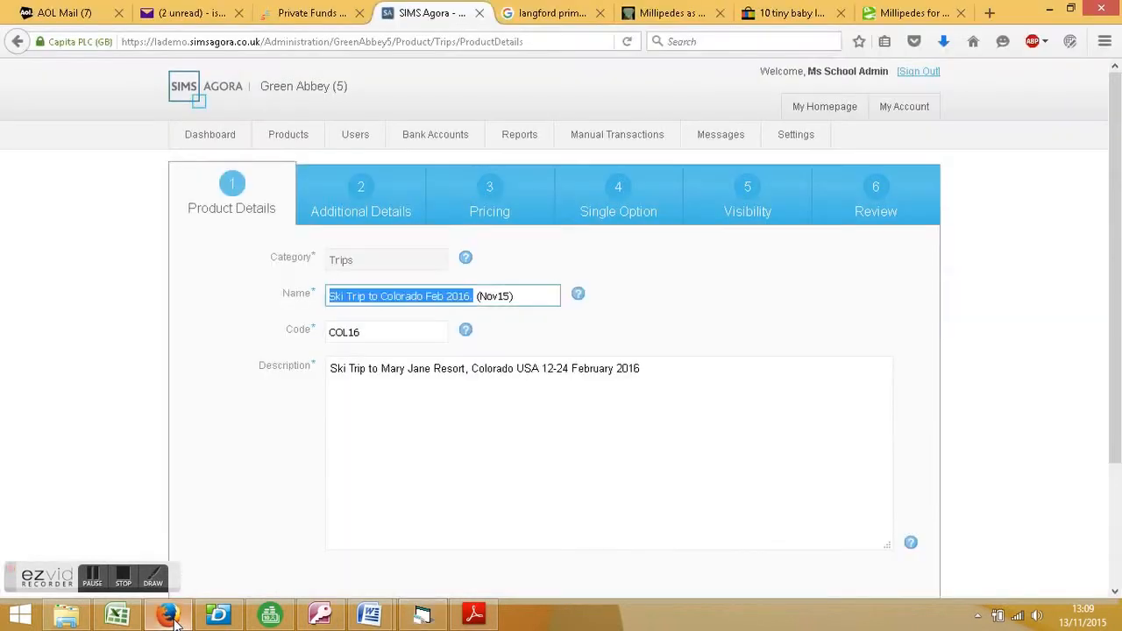
- Add the SKI16 Colorado ski trip (Nov 15) at £125.00 to the fourth pupil's basket with consent Yes
click(604, 141)
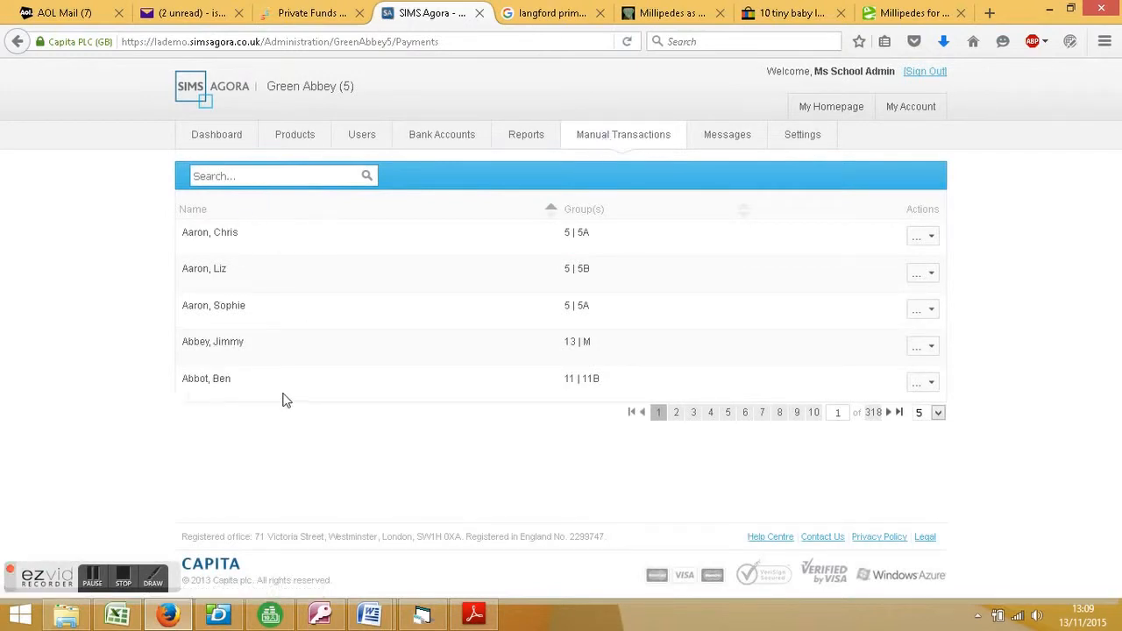
click(931, 384)
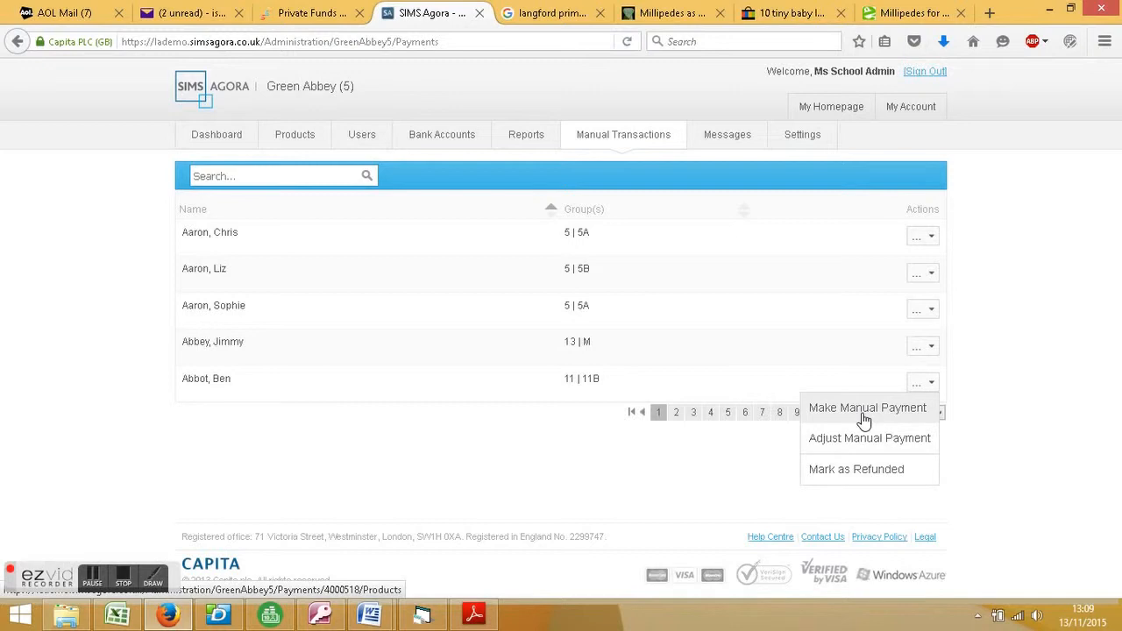
click(928, 349)
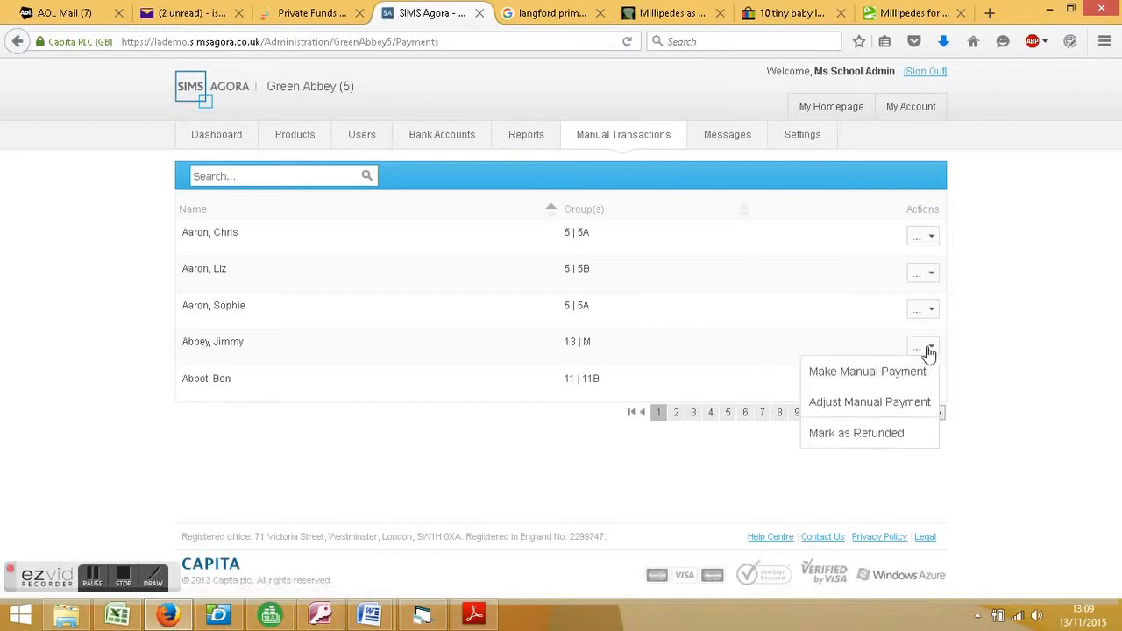
click(888, 379)
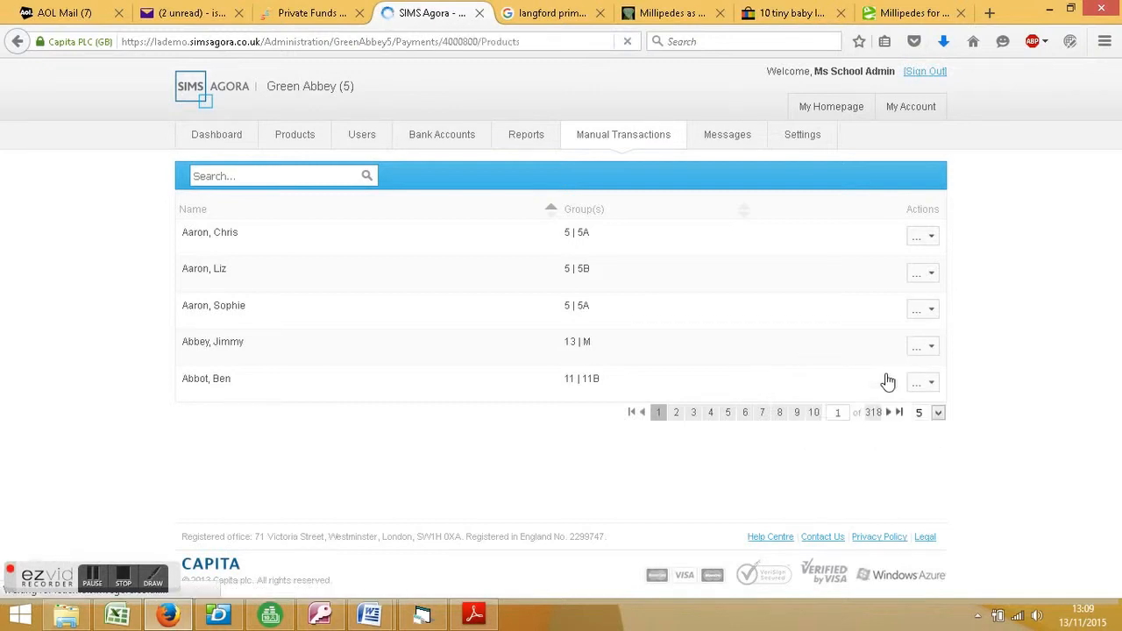
scroll(888, 379, down, 3)
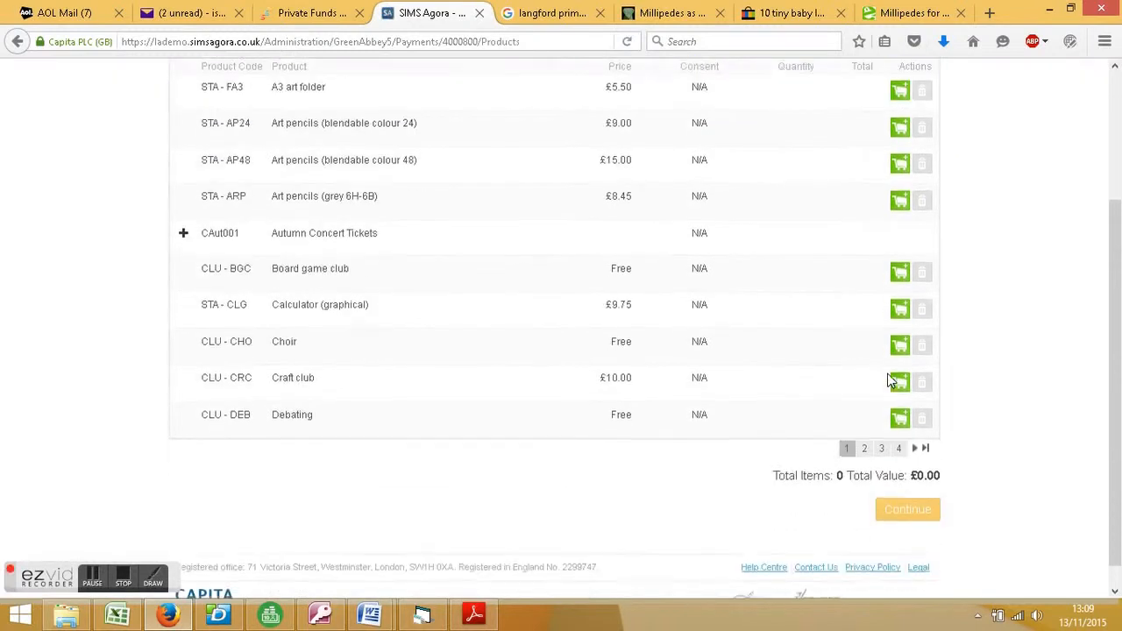
click(884, 424)
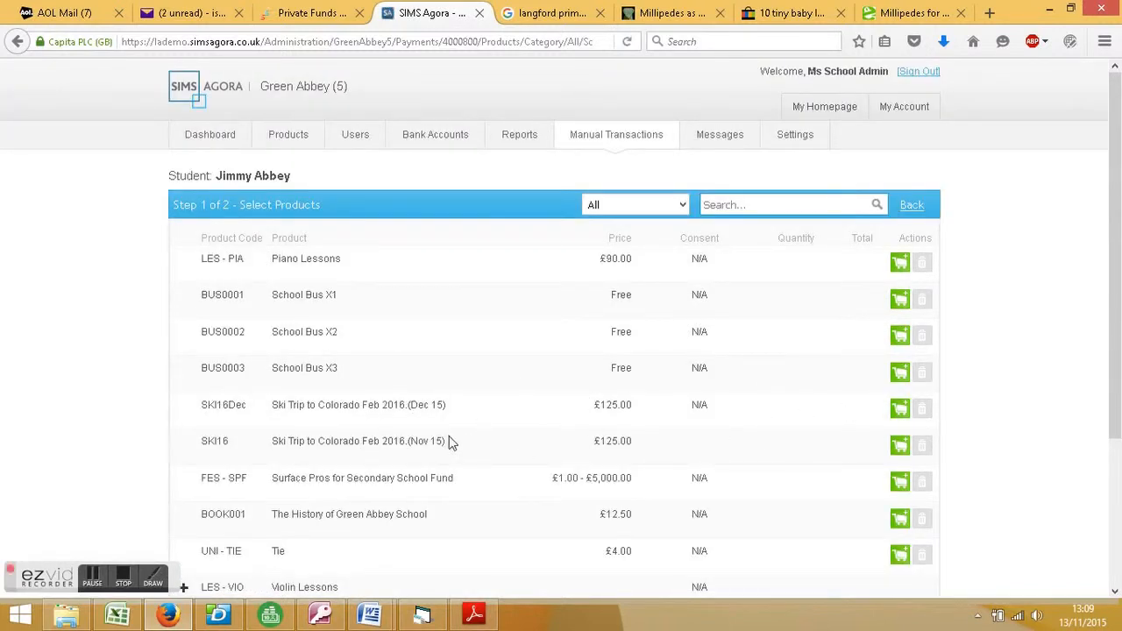
click(900, 448)
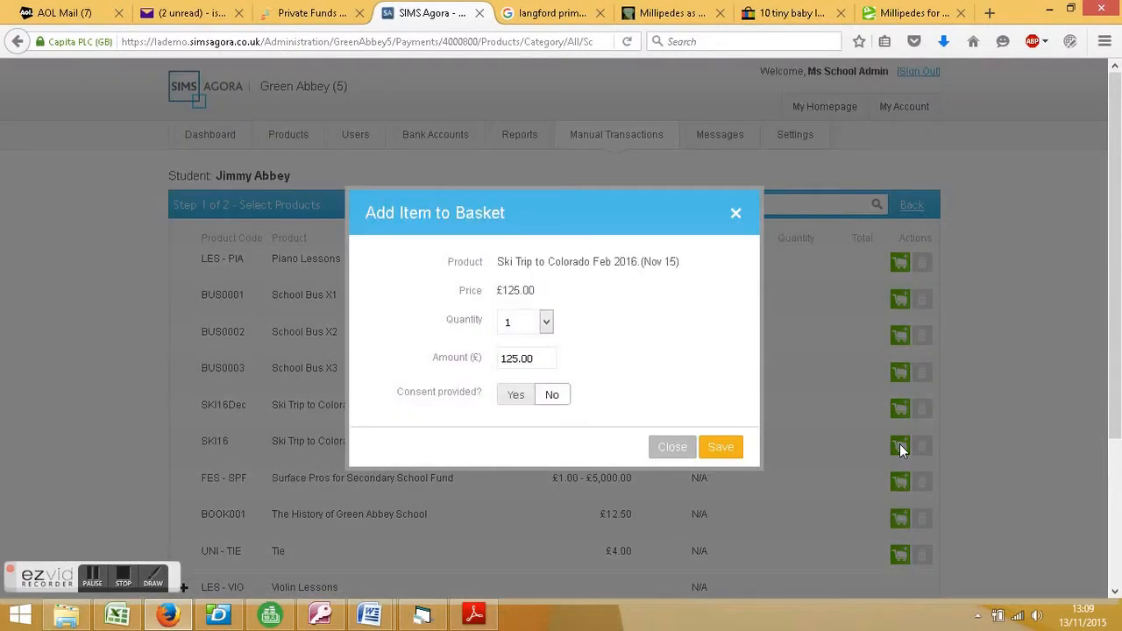
click(517, 396)
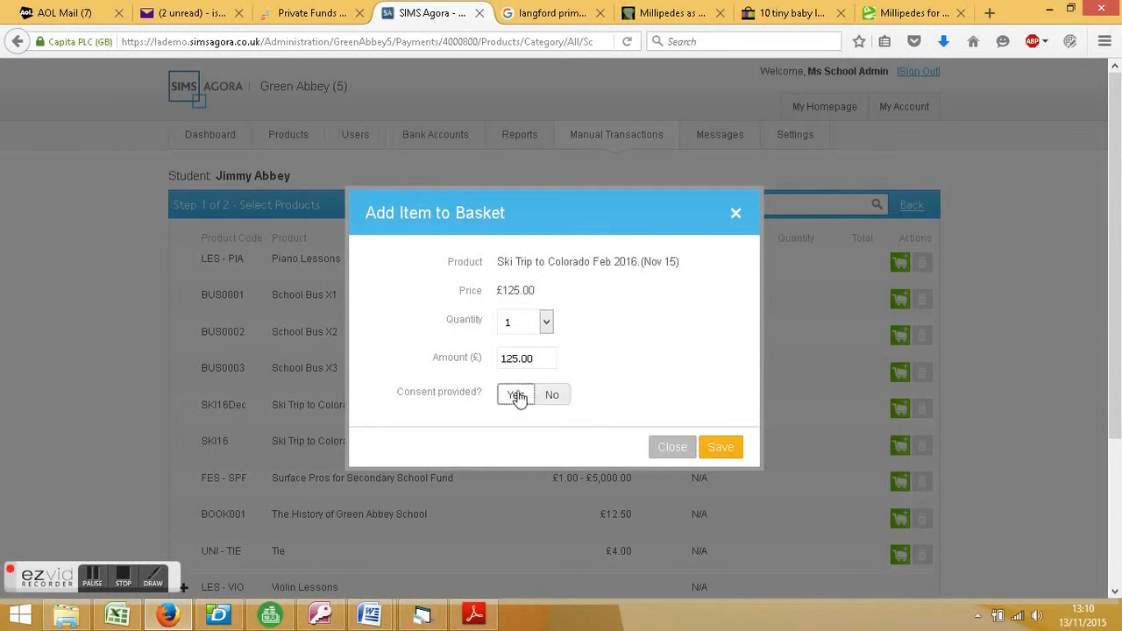
click(720, 448)
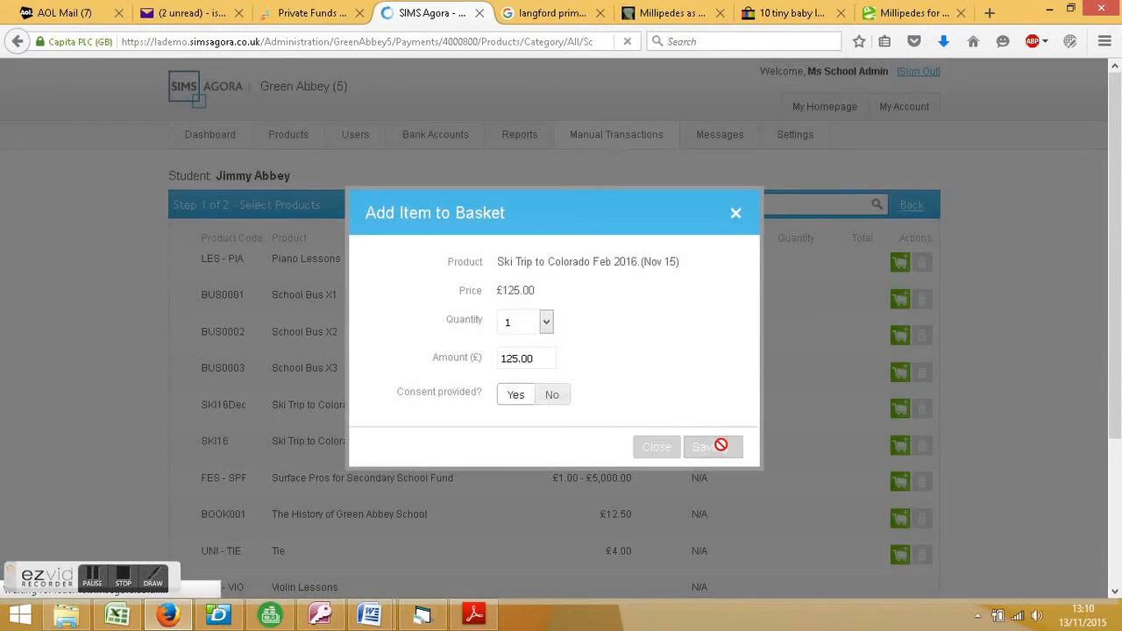
scroll(1061, 359, down, 3)
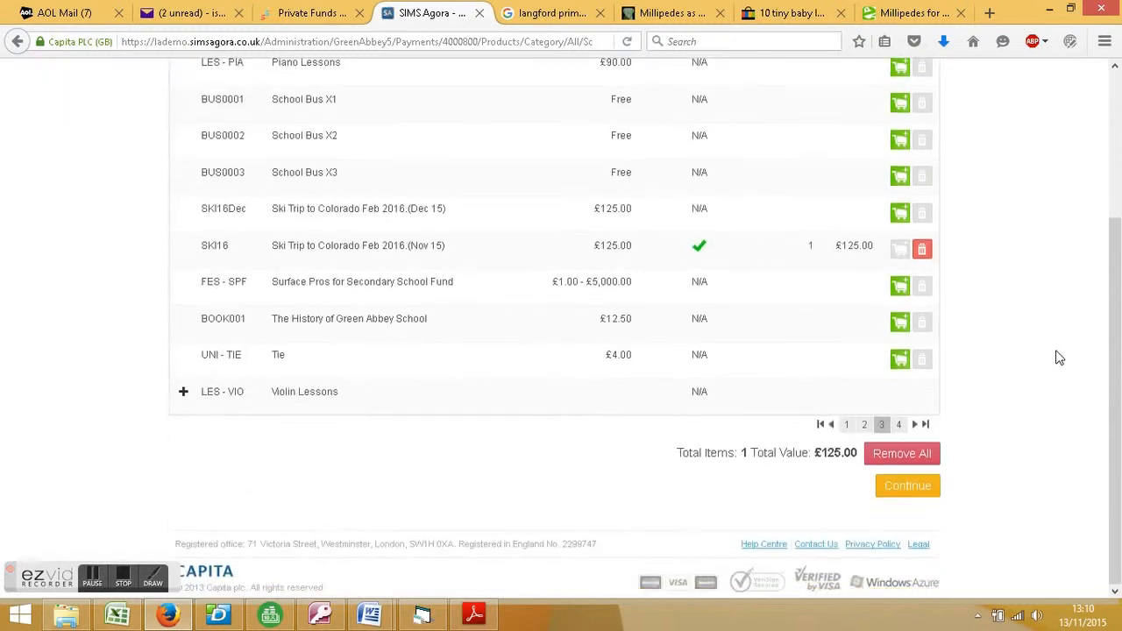
- Record the £125.00 payment as a Cheque with its cheque reference, then go to Reports
click(908, 492)
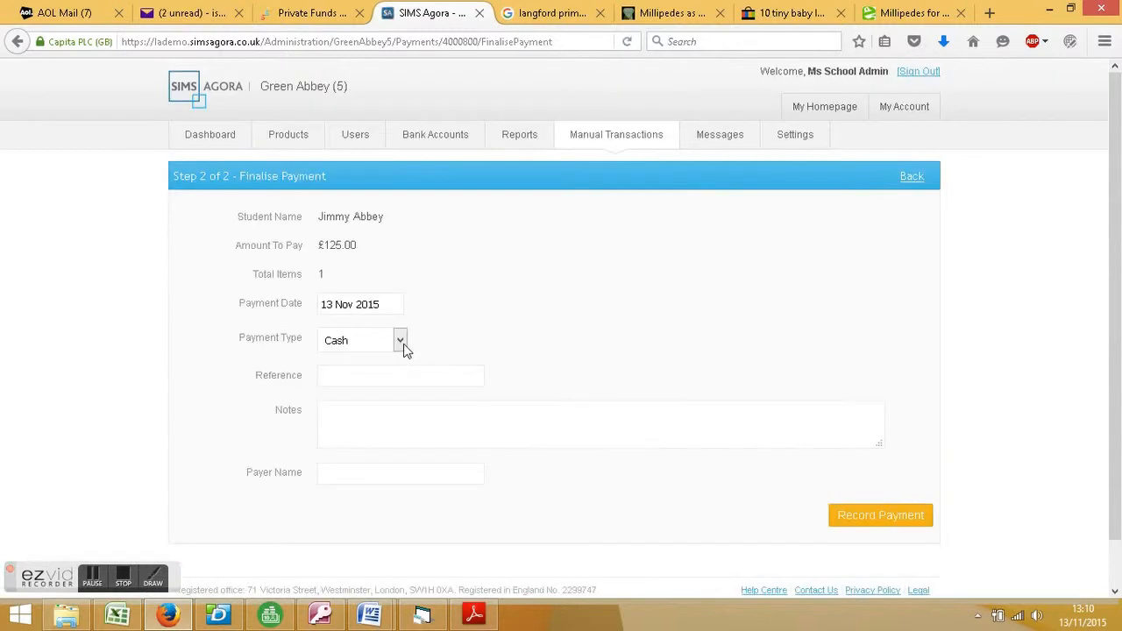
click(401, 341)
click(387, 380)
click(377, 378)
text(502600)
click(348, 470)
click(874, 514)
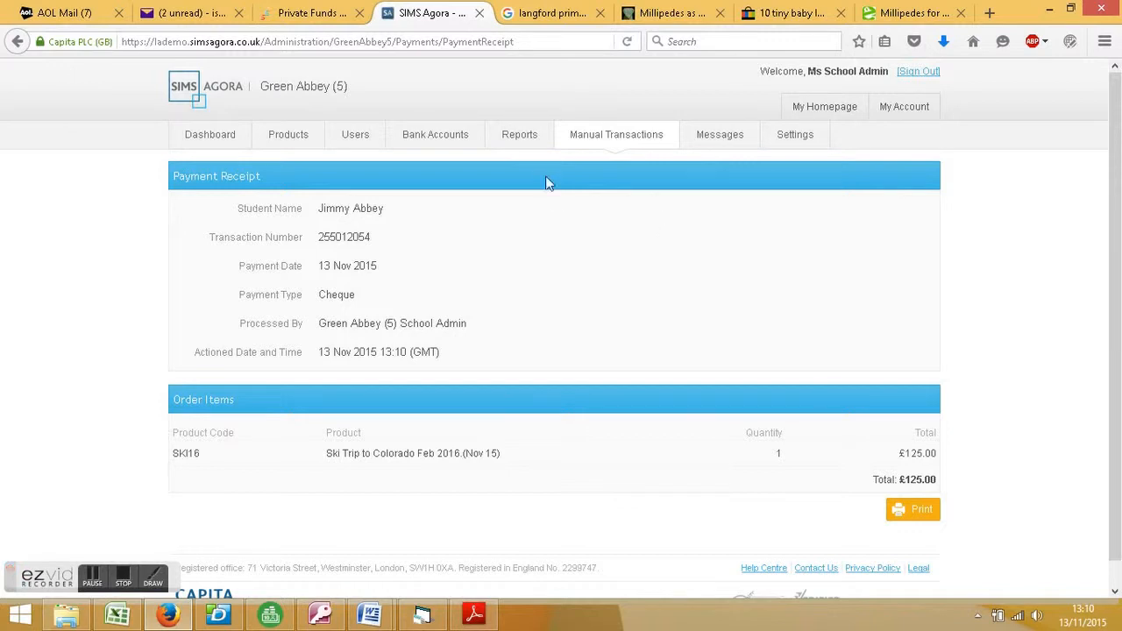
click(528, 142)
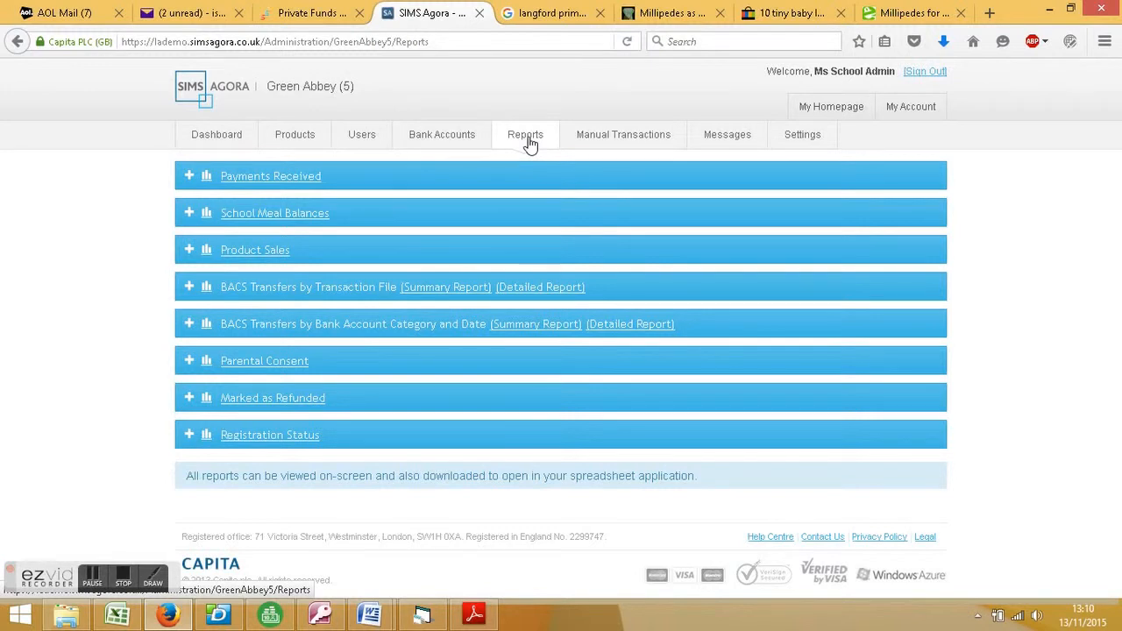
- Download the Payments Received report from 01 Nov 2015 as a spreadsheet opened with Excel
click(253, 180)
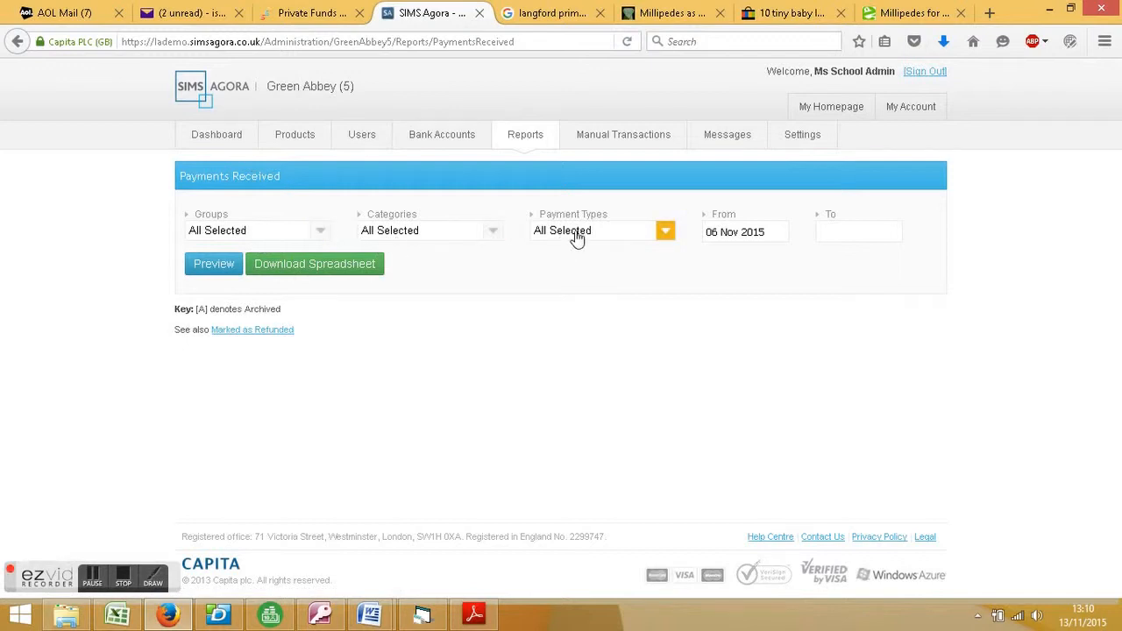
click(768, 231)
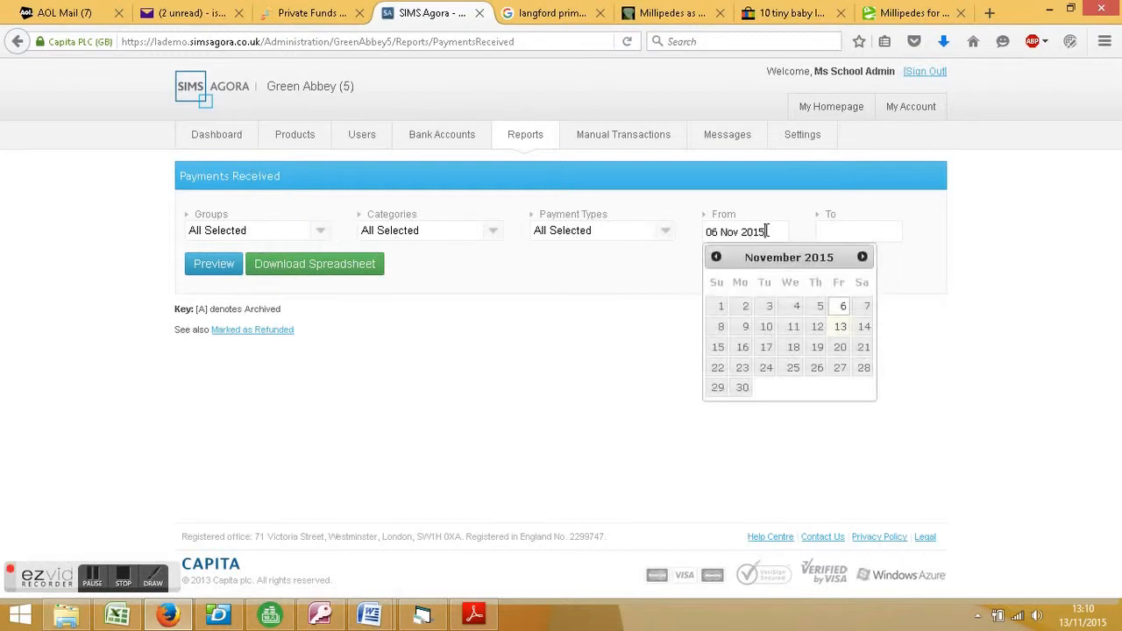
click(721, 306)
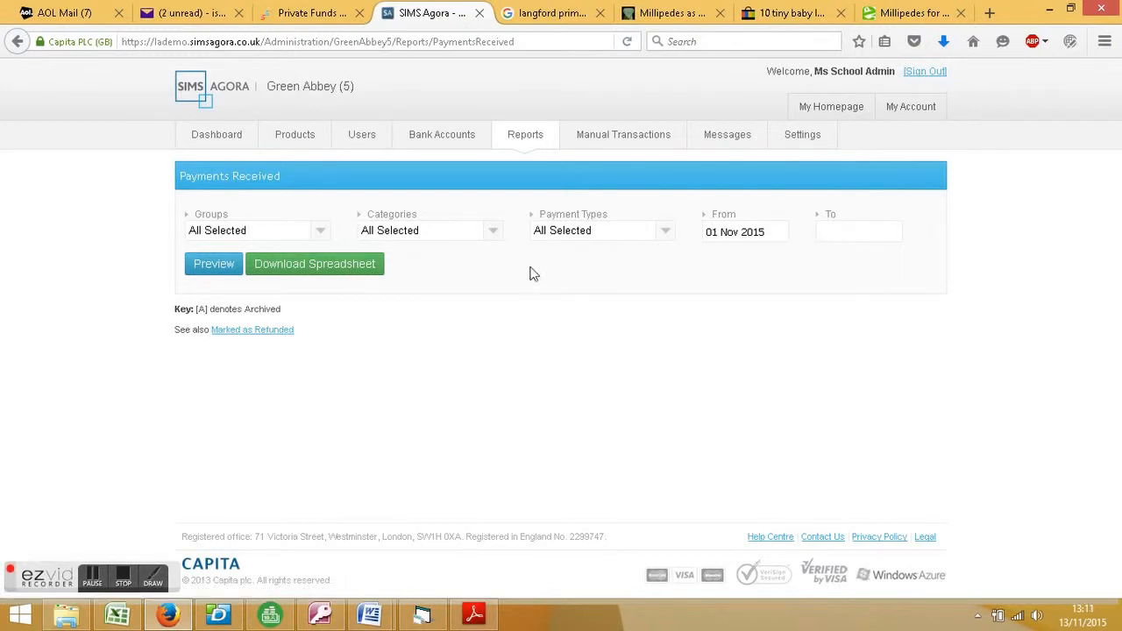
click(300, 271)
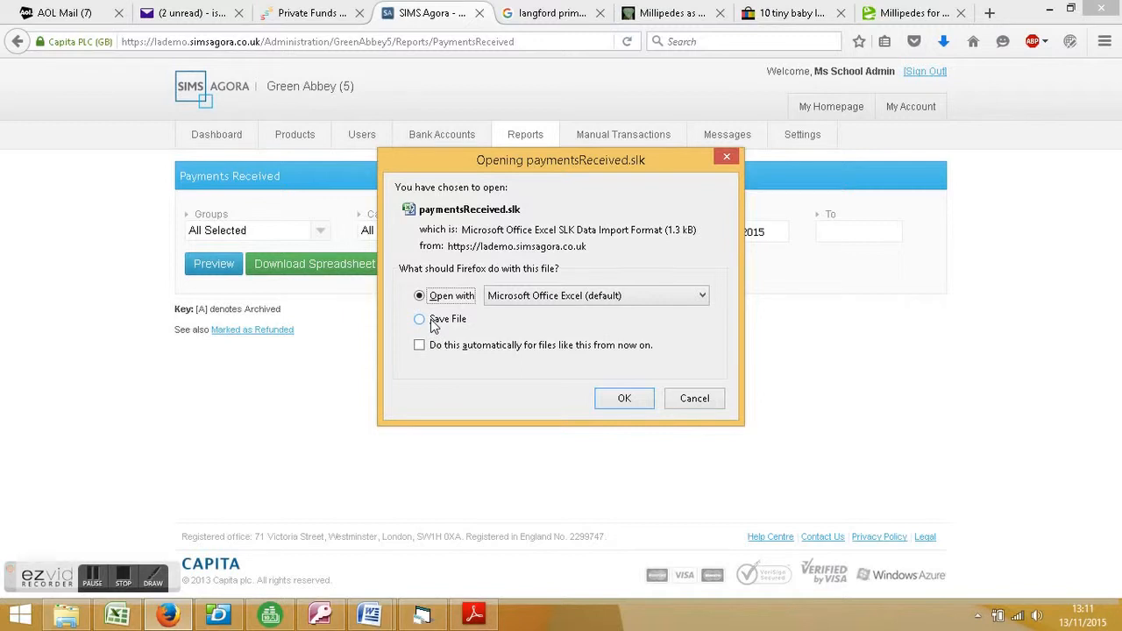
- Bring up paymentsReceived in Excel and review the transaction dates, products and payers
mouse_move(105, 621)
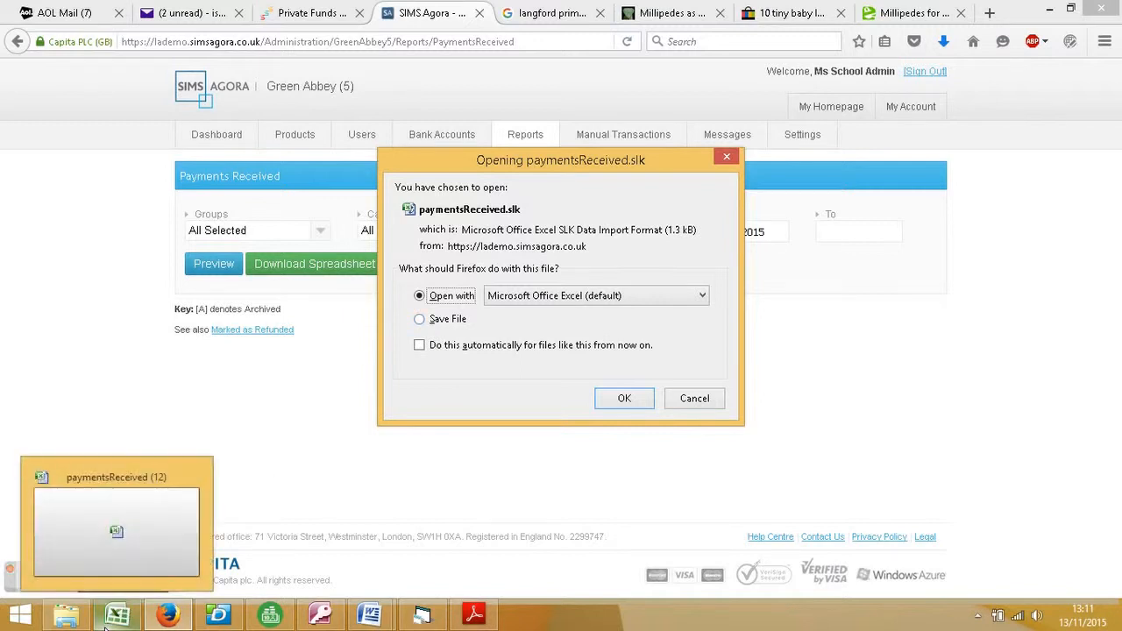
click(148, 559)
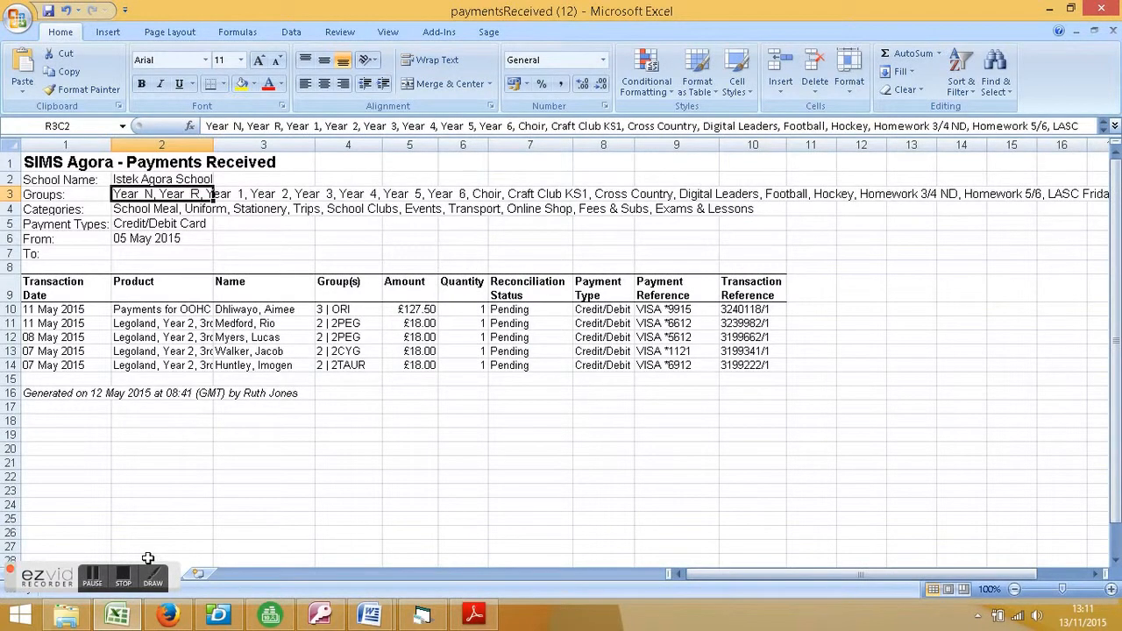
click(92, 324)
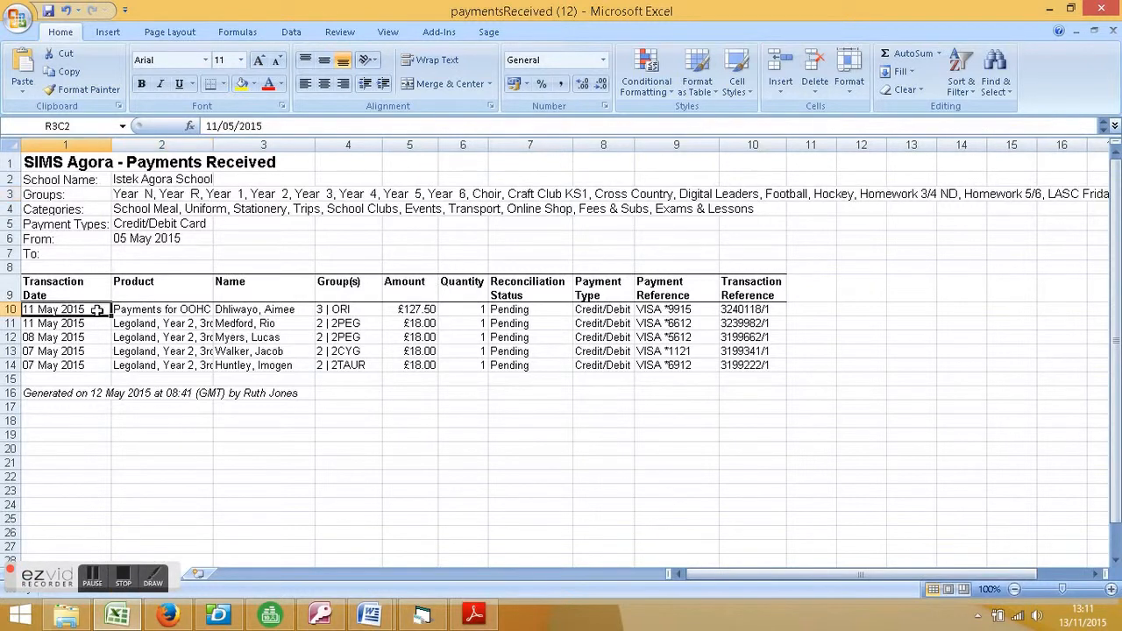
click(92, 338)
drag(86, 363, 95, 353)
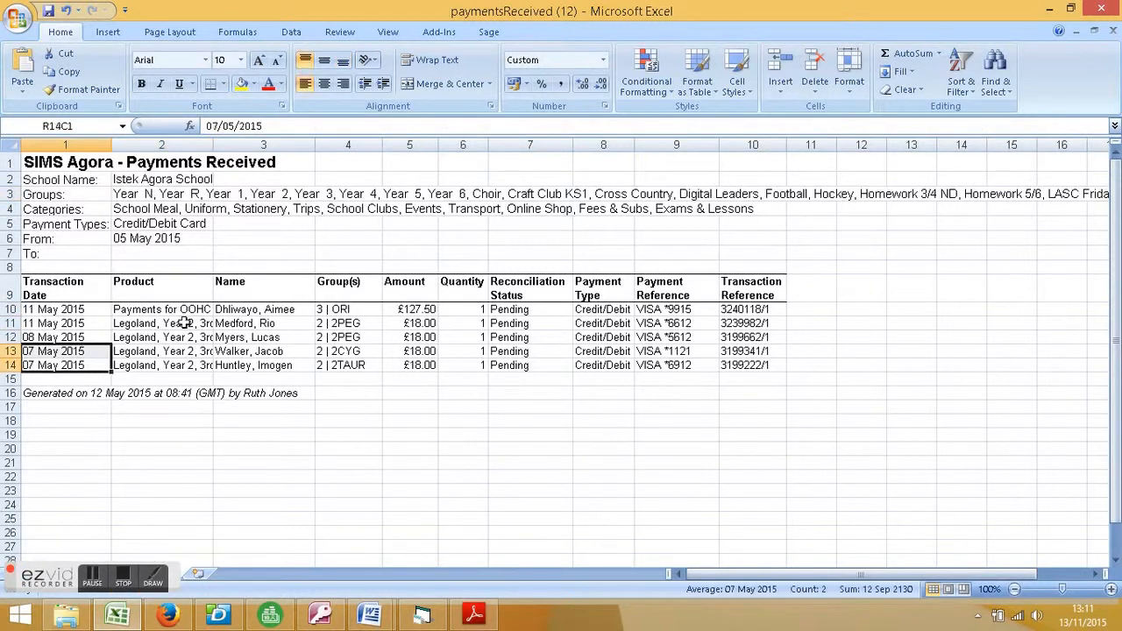
click(186, 311)
click(178, 338)
click(263, 312)
click(252, 349)
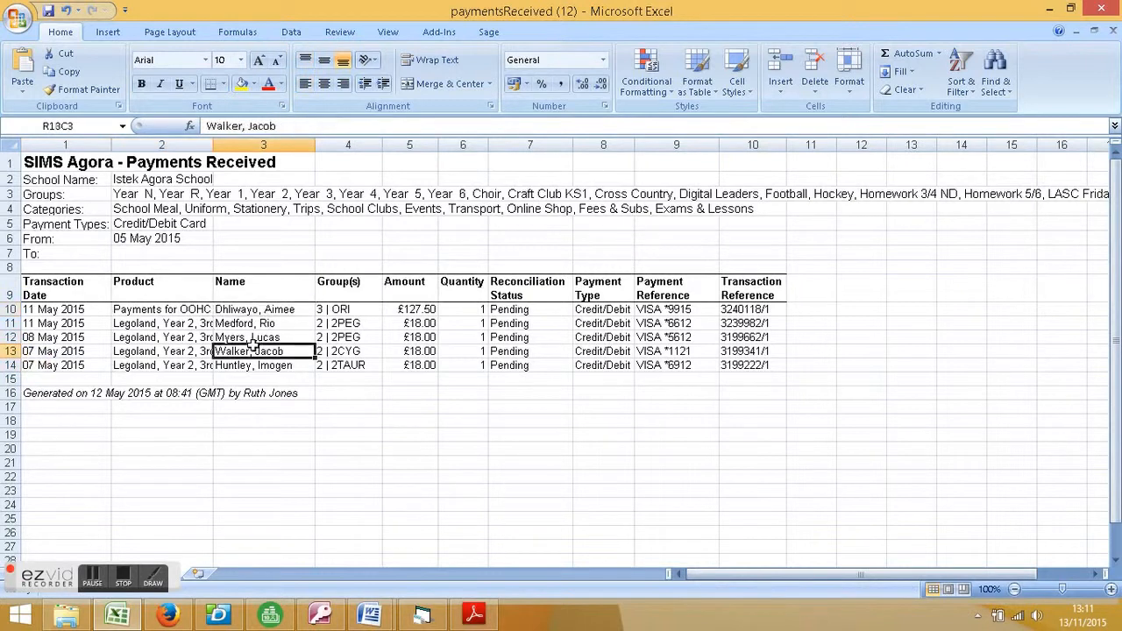
- Check the second payment's group, £18.00 amount, payment types and reference, then reach Save As
click(322, 324)
click(419, 325)
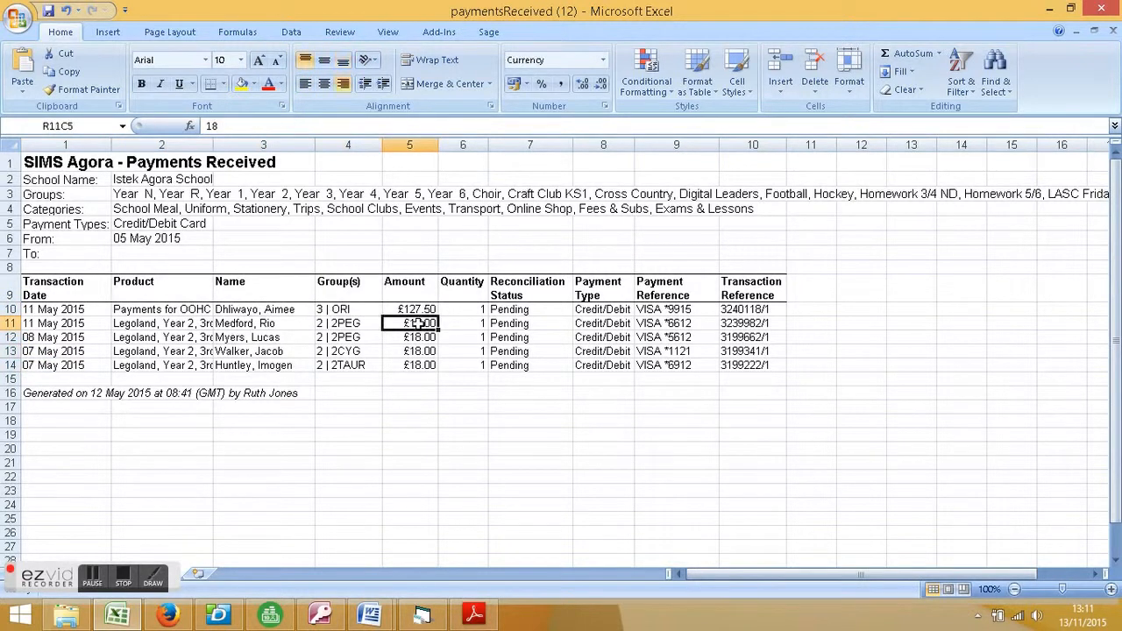
click(602, 326)
click(675, 327)
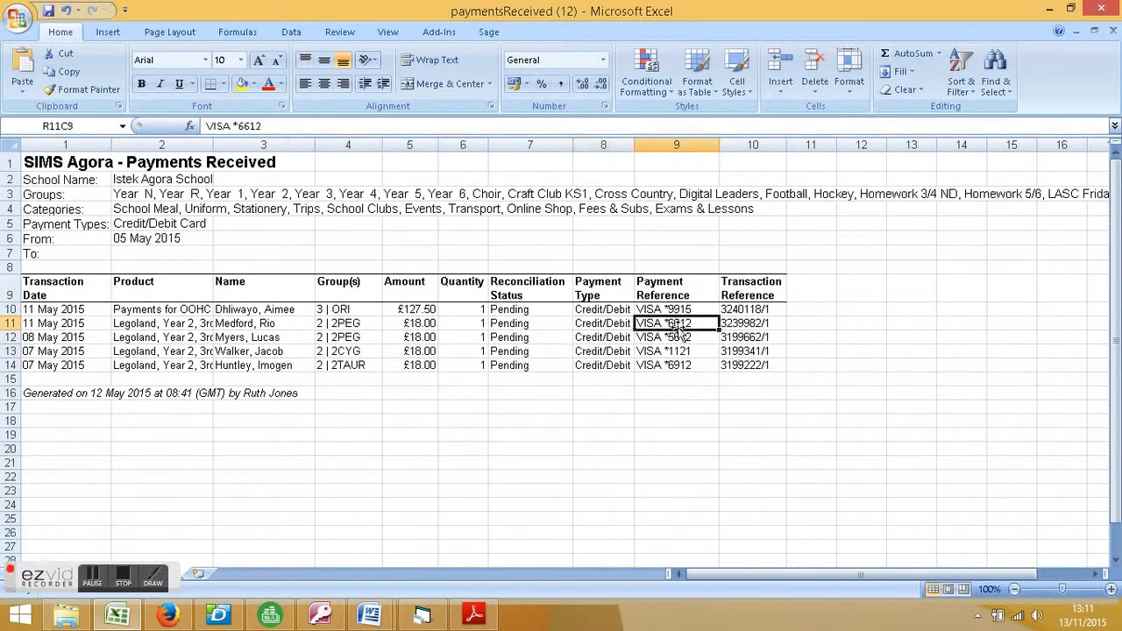
click(601, 311)
click(600, 324)
click(596, 351)
click(675, 324)
click(20, 23)
mouse_move(60, 171)
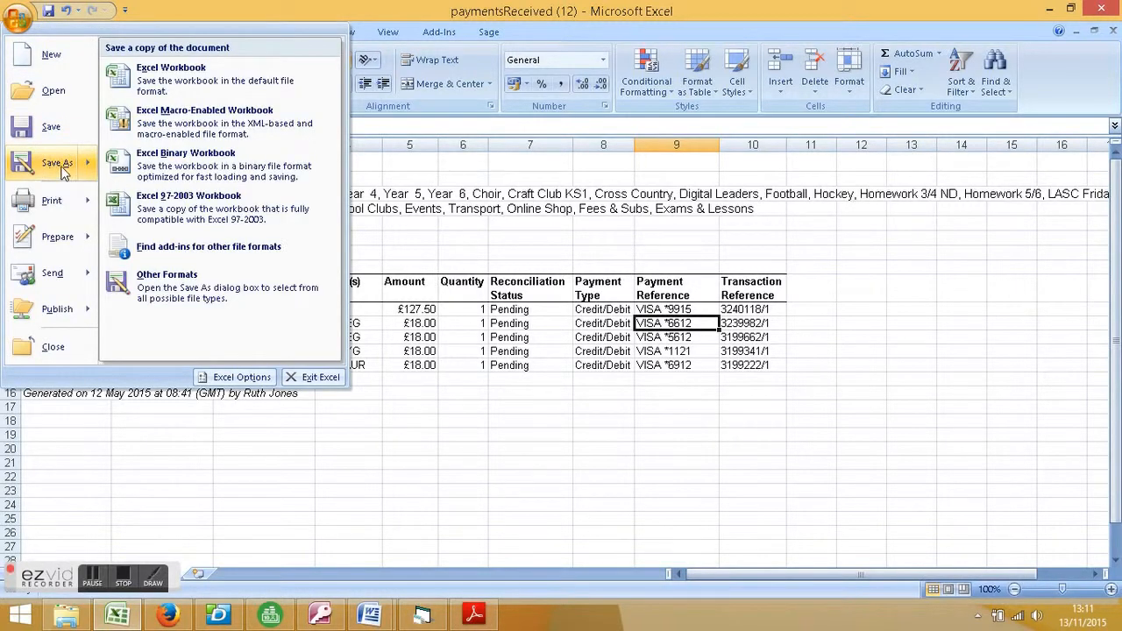
- Save an Excel Workbook 'paymentsReceived 131115' in Documents\PFM\Install\Unprocessed Internet Payments
click(176, 82)
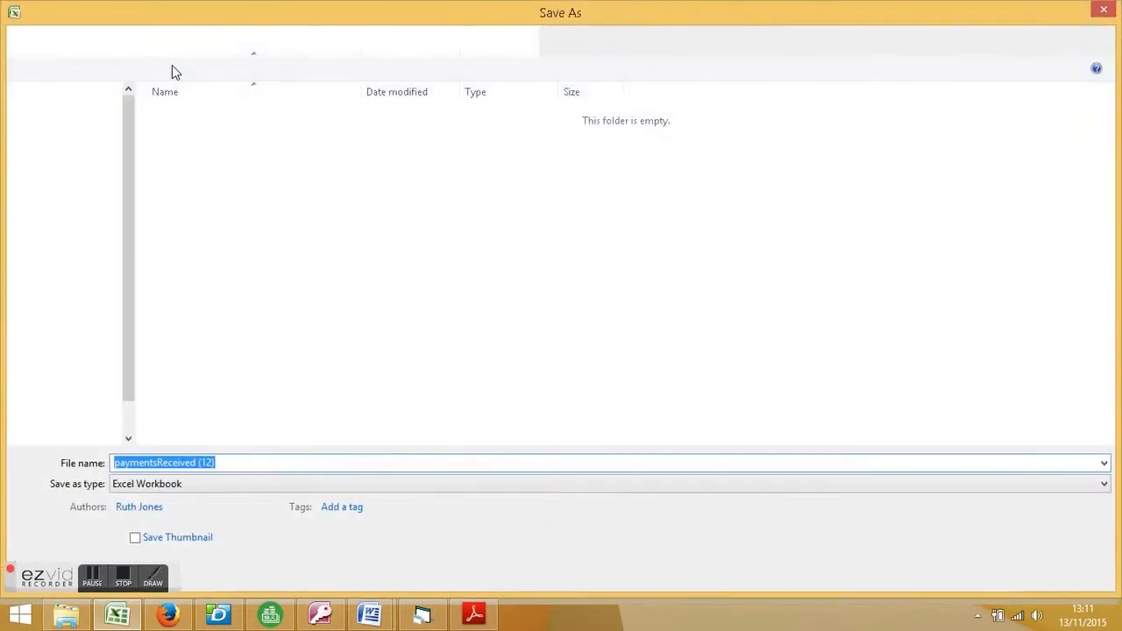
click(74, 281)
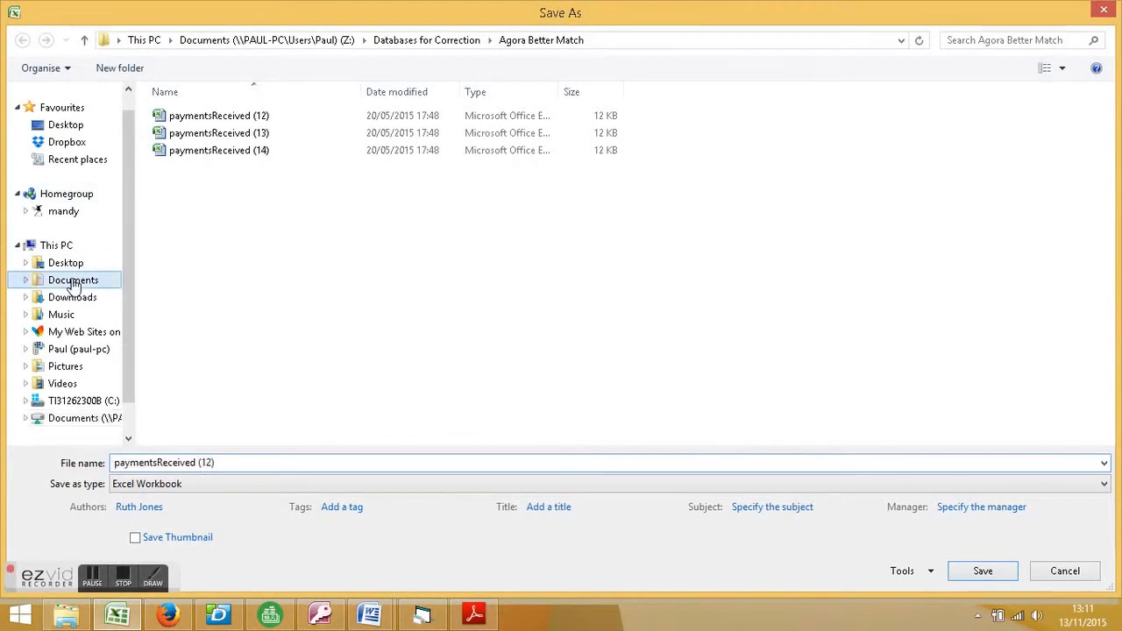
double_click(950, 413)
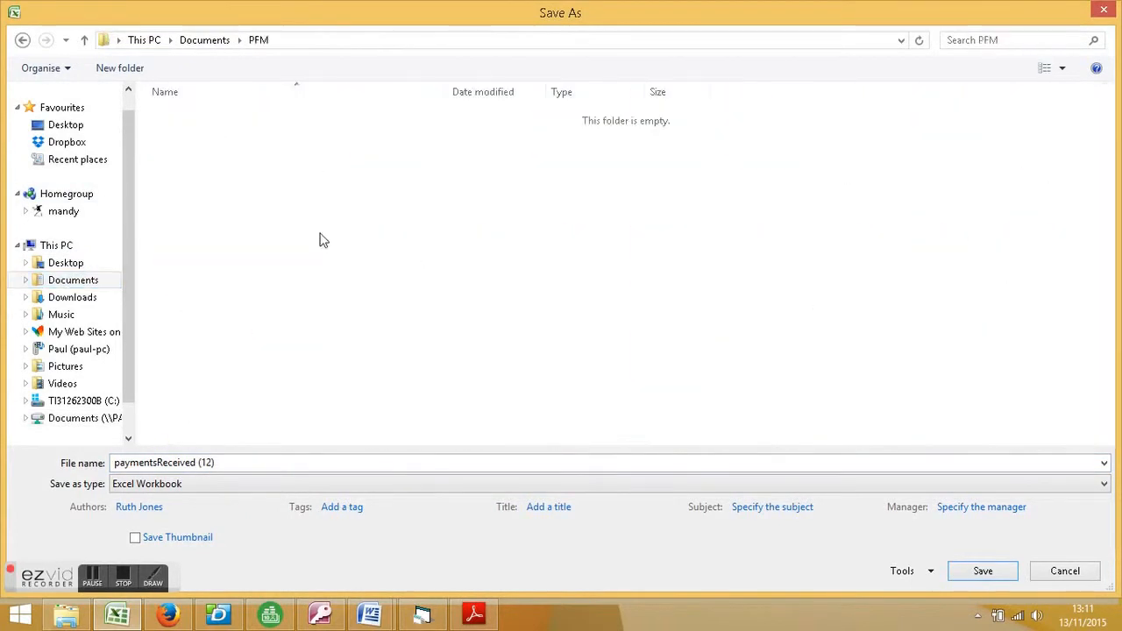
double_click(186, 270)
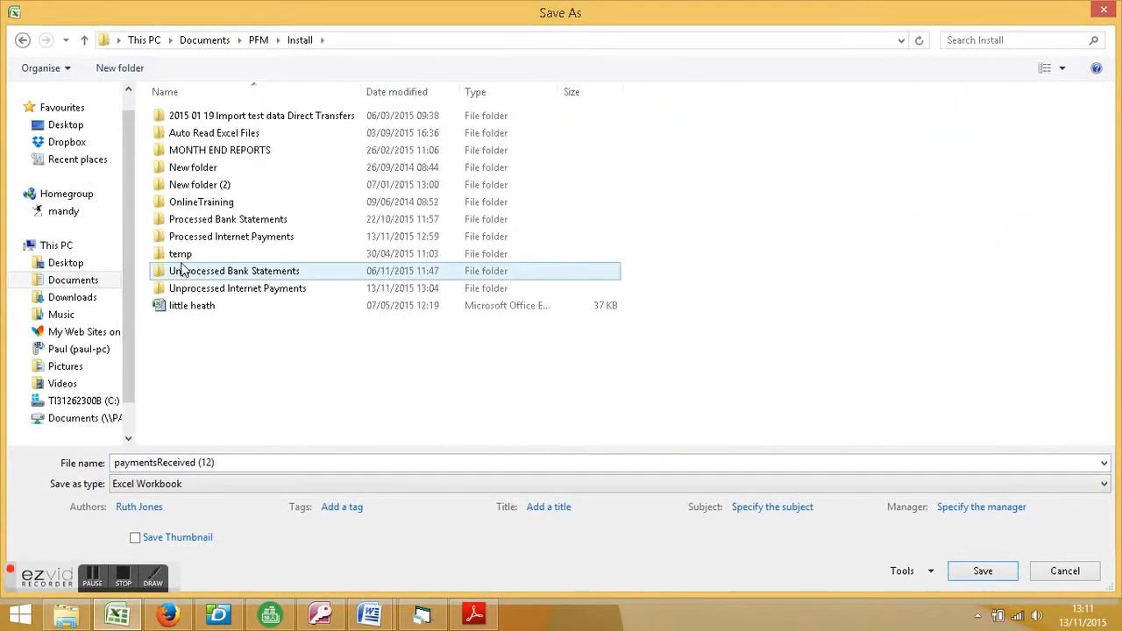
double_click(215, 290)
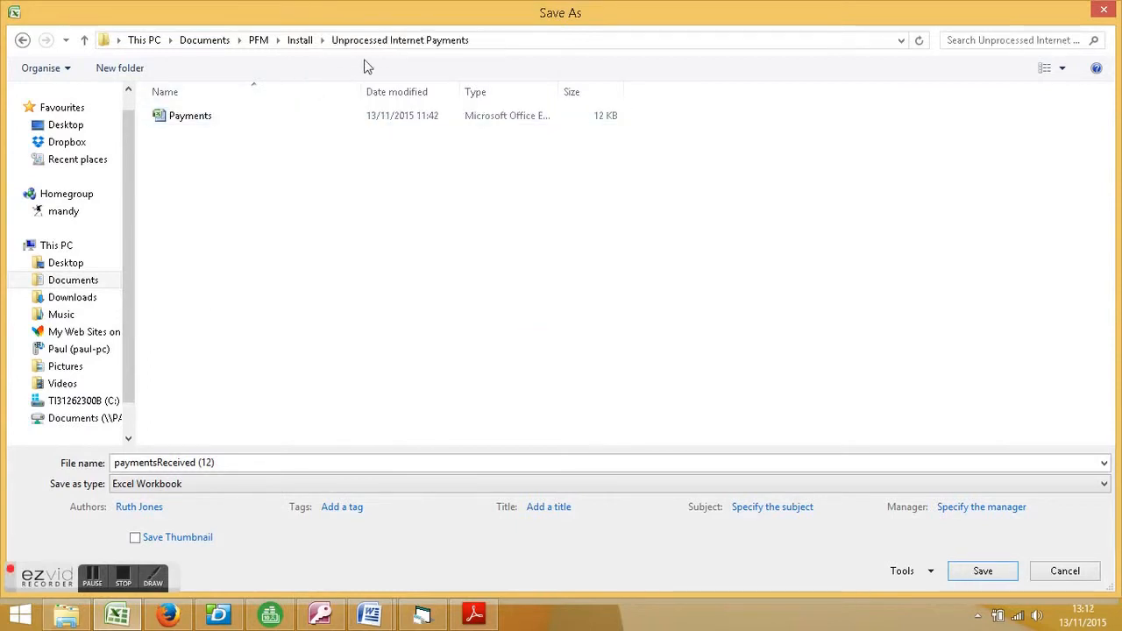
click(245, 459)
click(250, 462)
key(BackSpace)
key(BackSpace)
key(BackSpace)
key(BackSpace)
key(BackSpace)
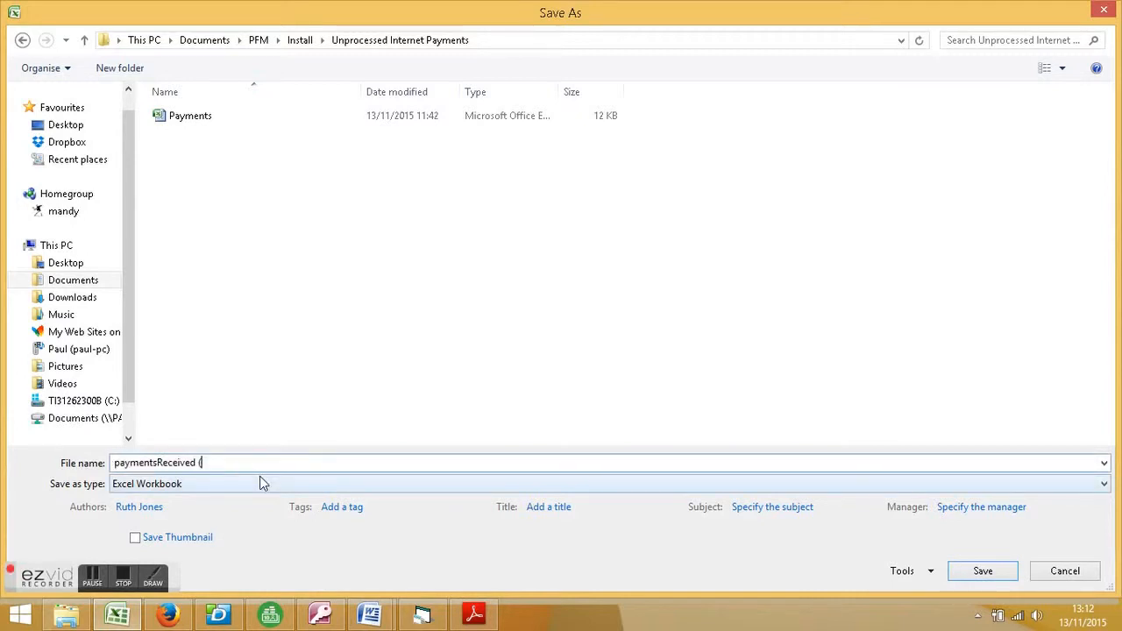
text(131115)
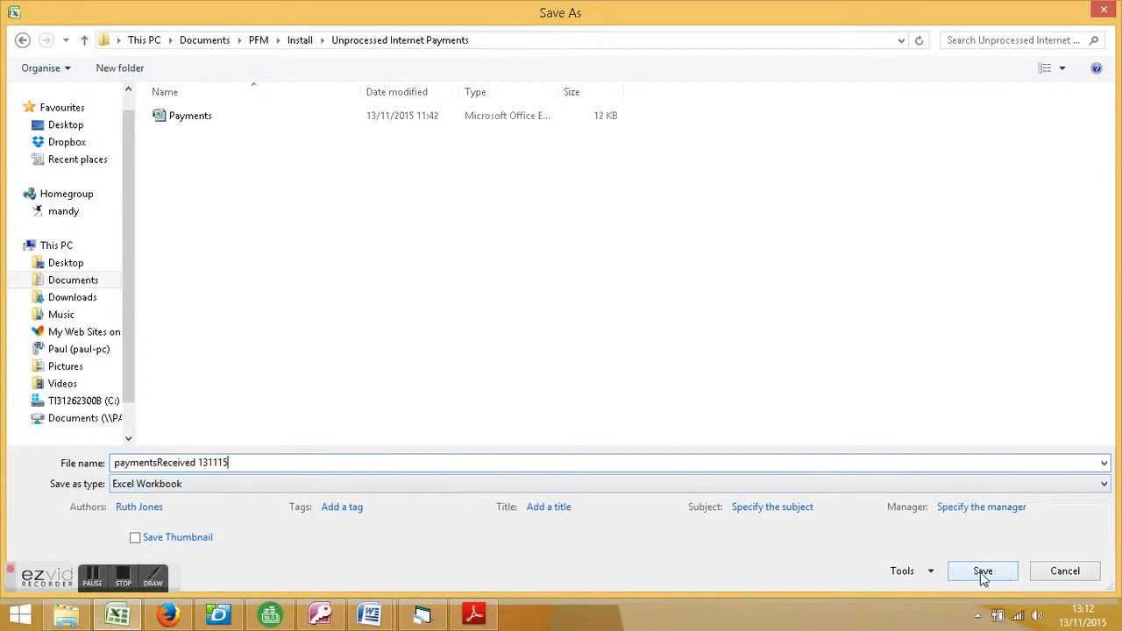
click(1057, 574)
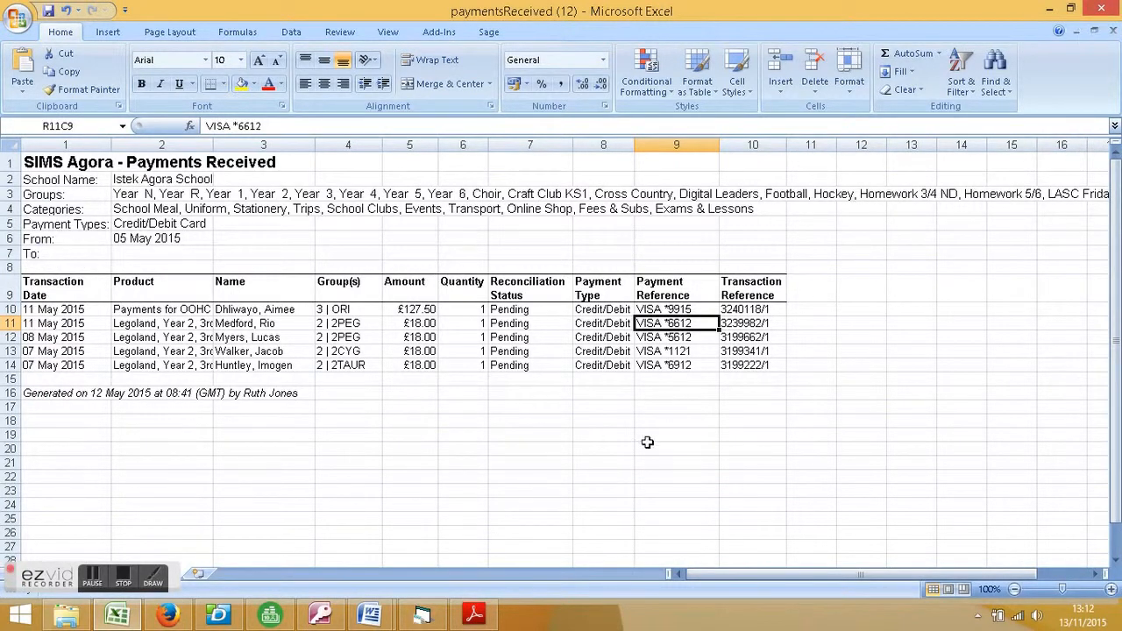
- Import the internet receipts file, listing four £125 SKI16 Ski Trip to Colorado payments totalling £500
click(423, 614)
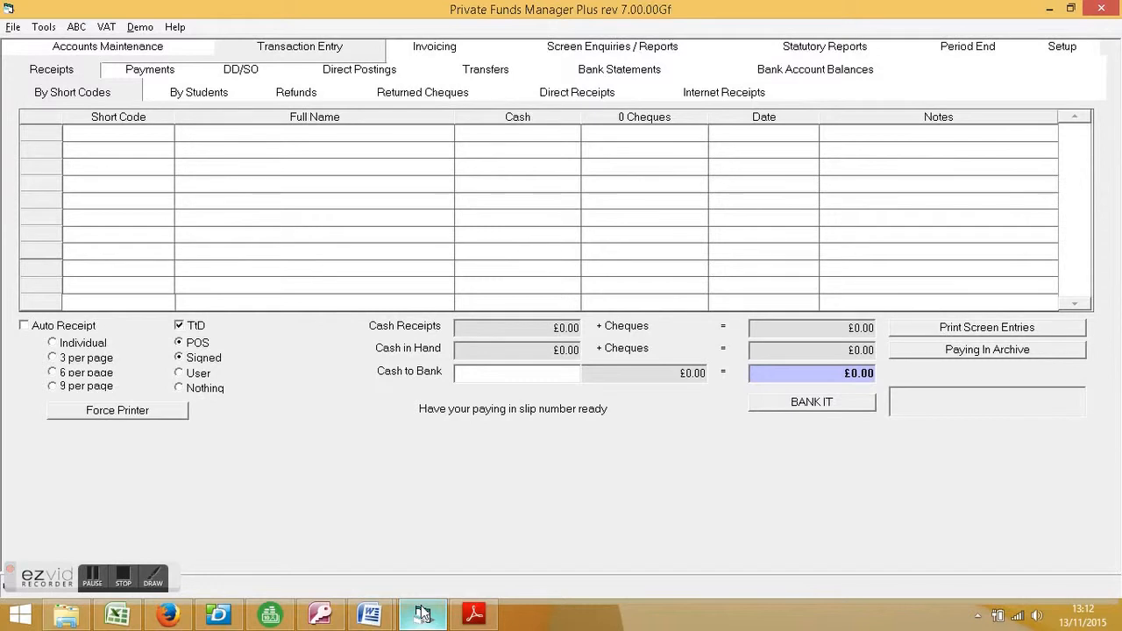
click(747, 96)
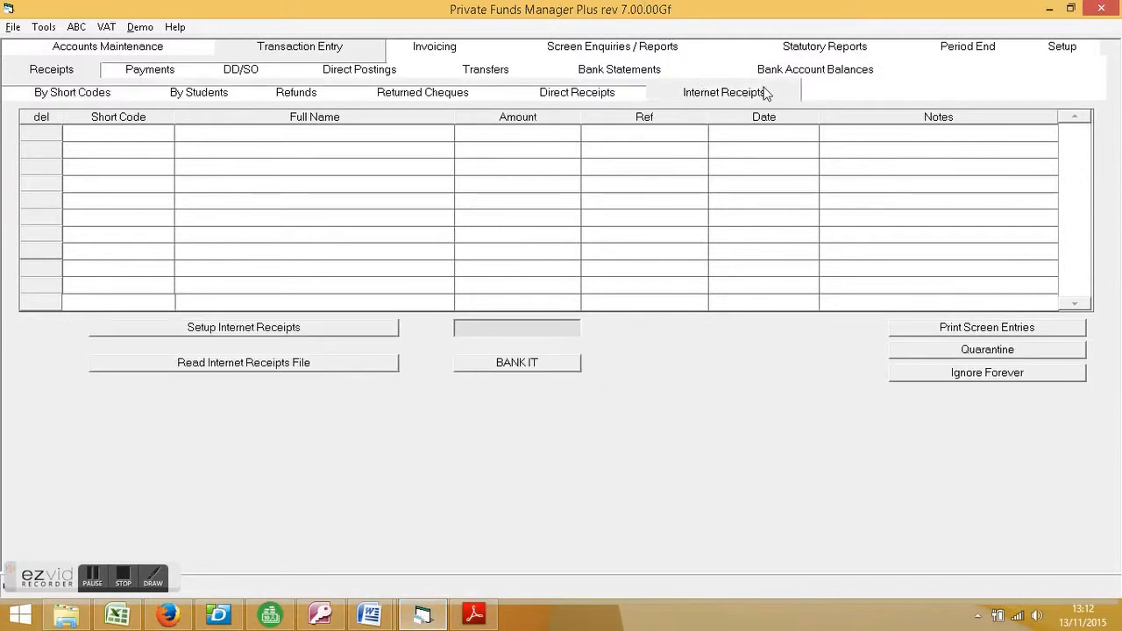
click(225, 367)
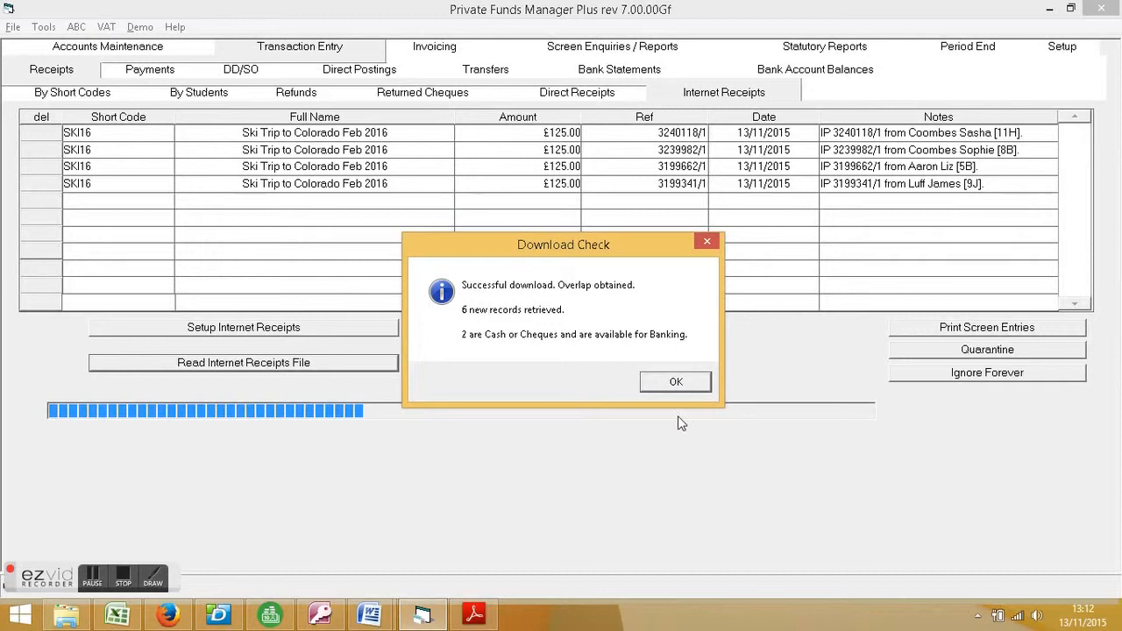
click(667, 381)
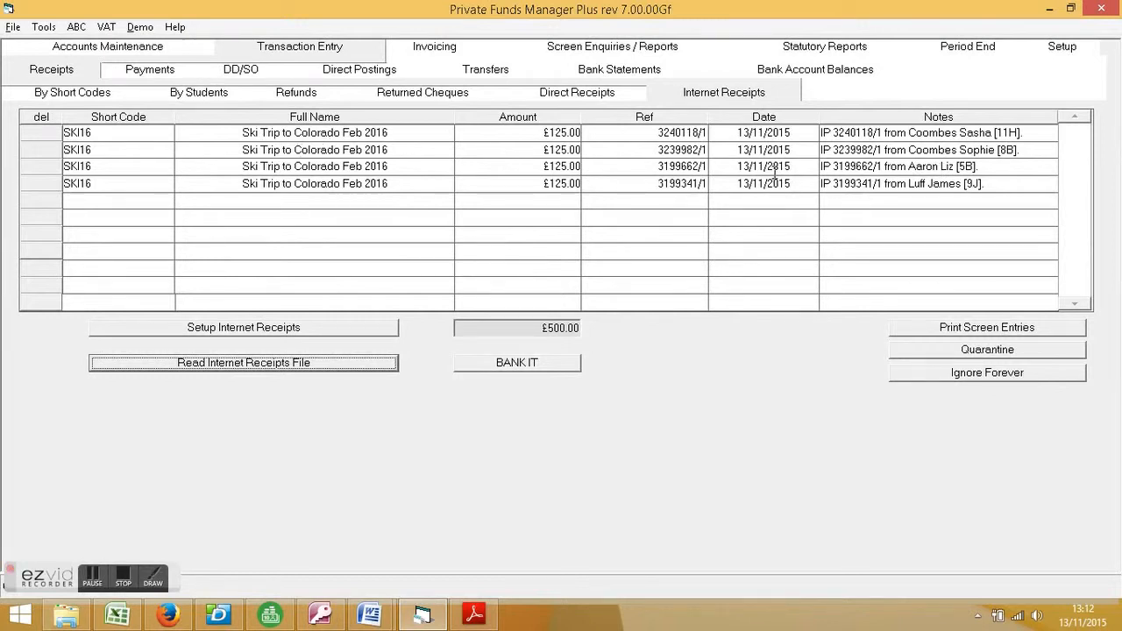
click(73, 93)
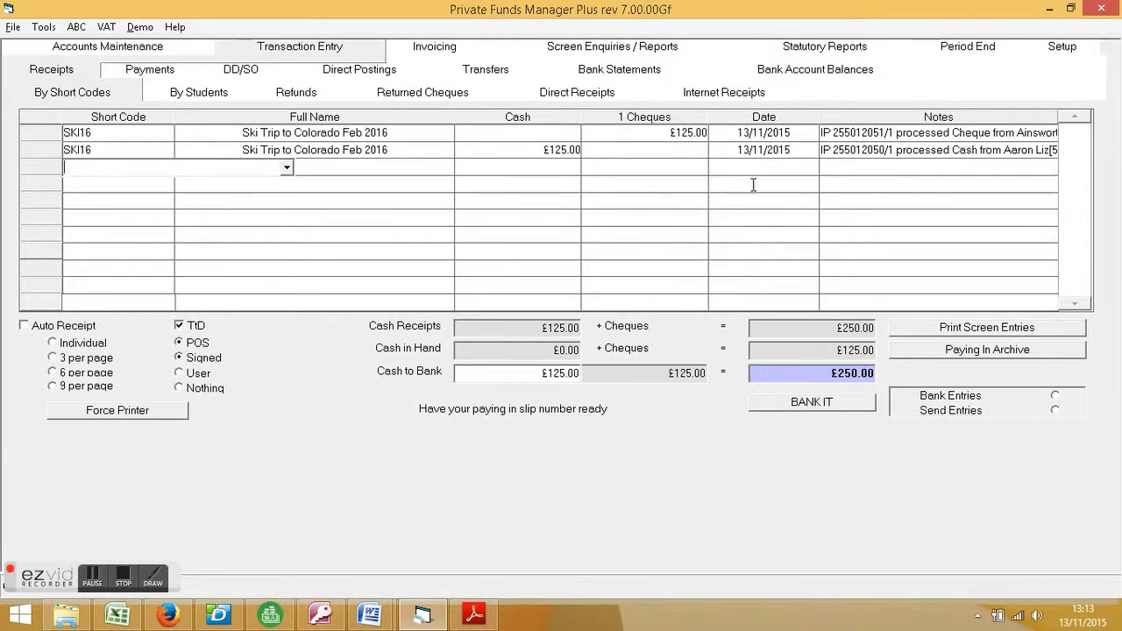
click(715, 94)
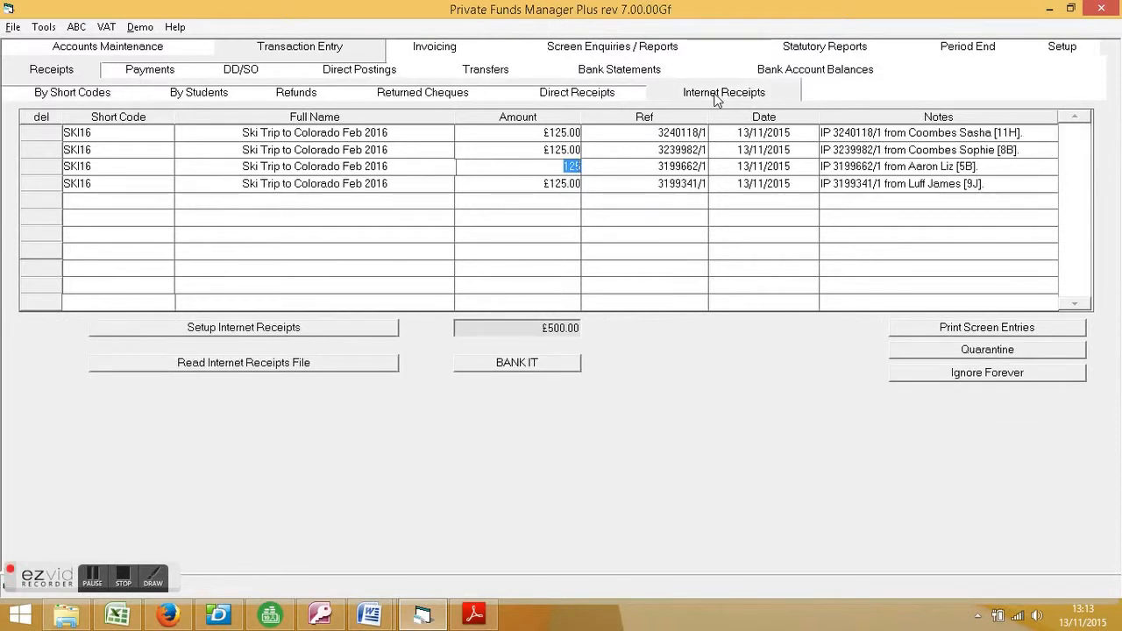
- Bank the four SKI16 receipts into AGO - SIMS Agora holding account, declining to print the listing
click(552, 363)
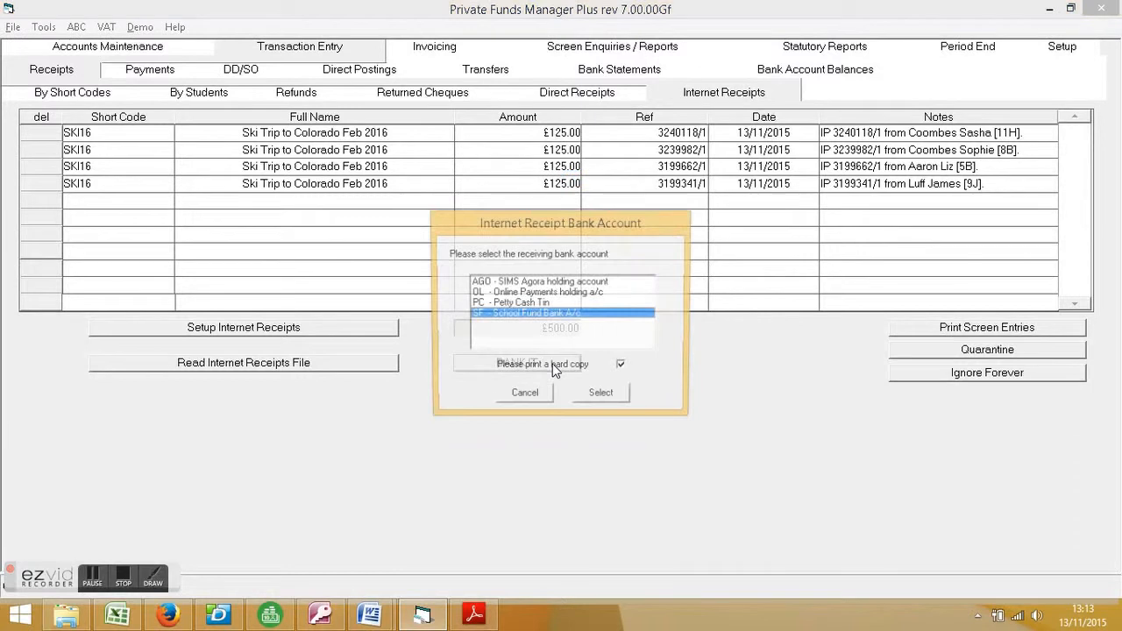
click(535, 282)
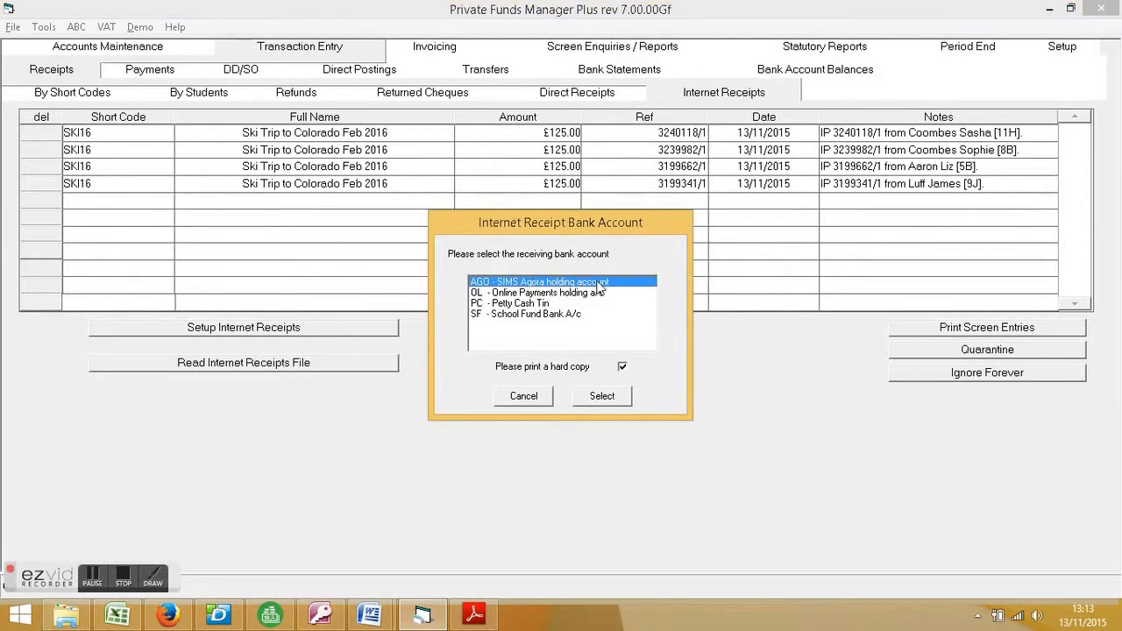
click(602, 396)
click(627, 360)
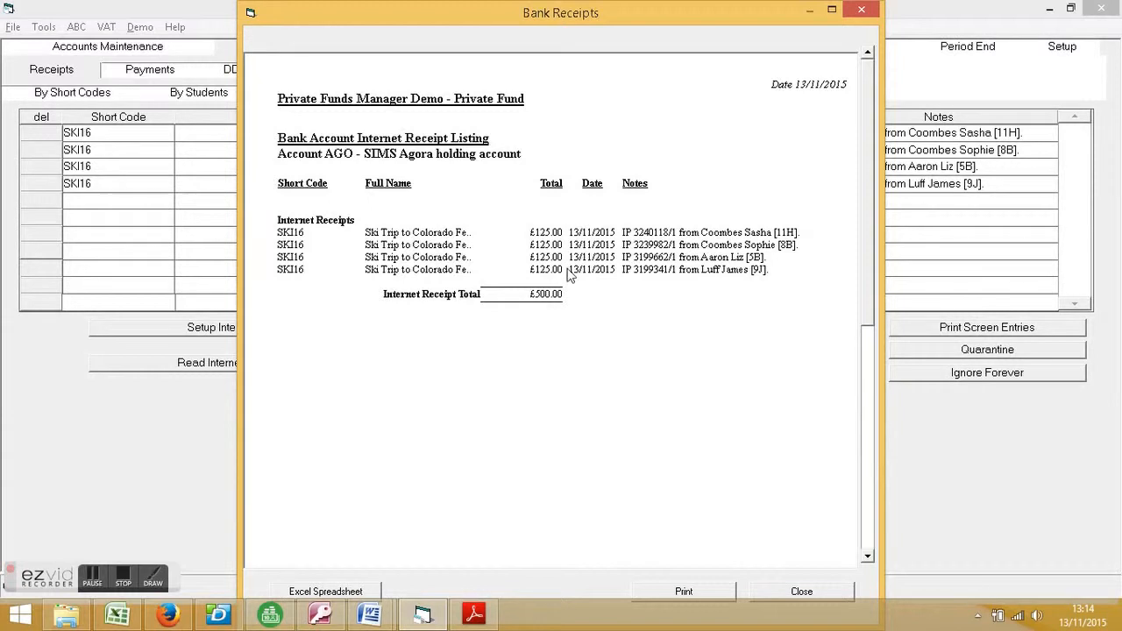
click(799, 591)
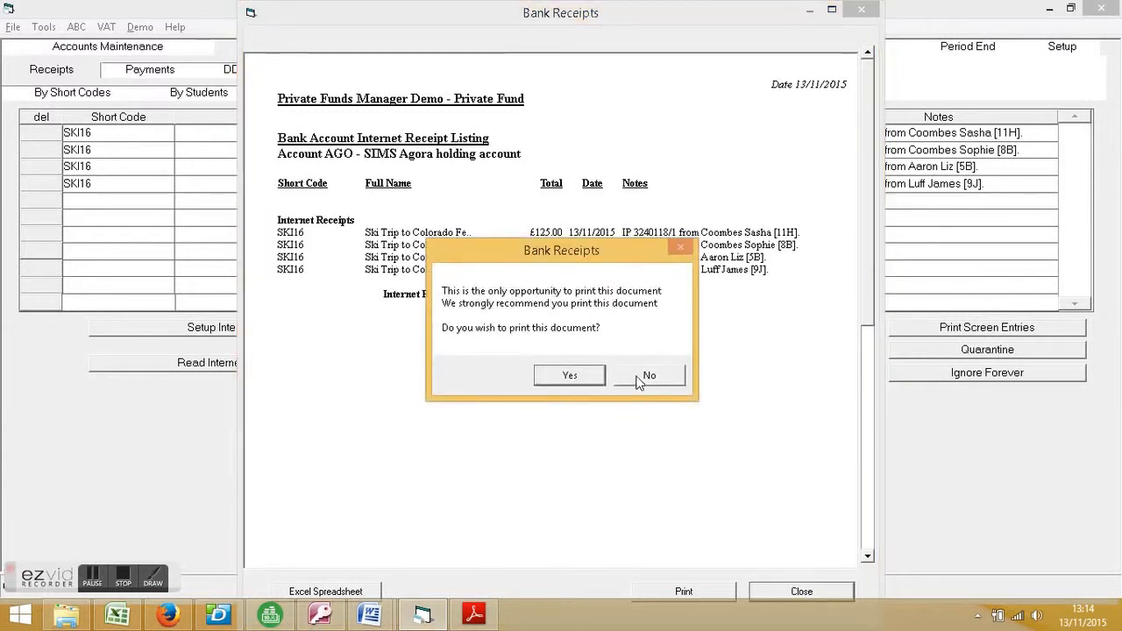
click(639, 383)
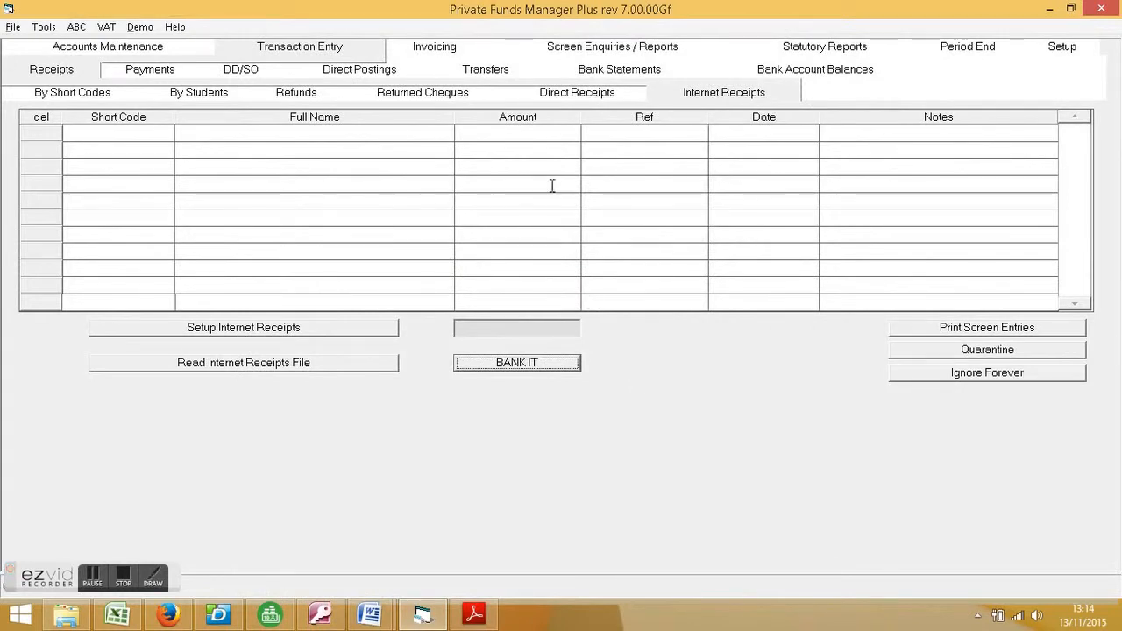
- Show the AGO bank statement with the four £125 receipts, £500 unreconciled, totalled daily
click(614, 75)
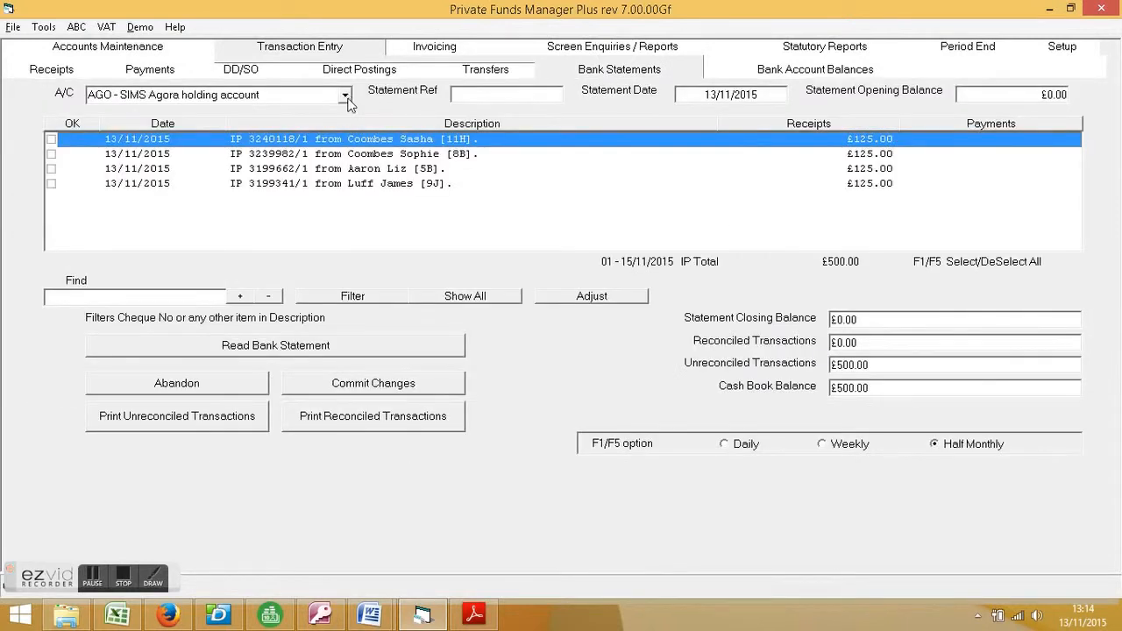
click(894, 154)
click(893, 169)
click(889, 183)
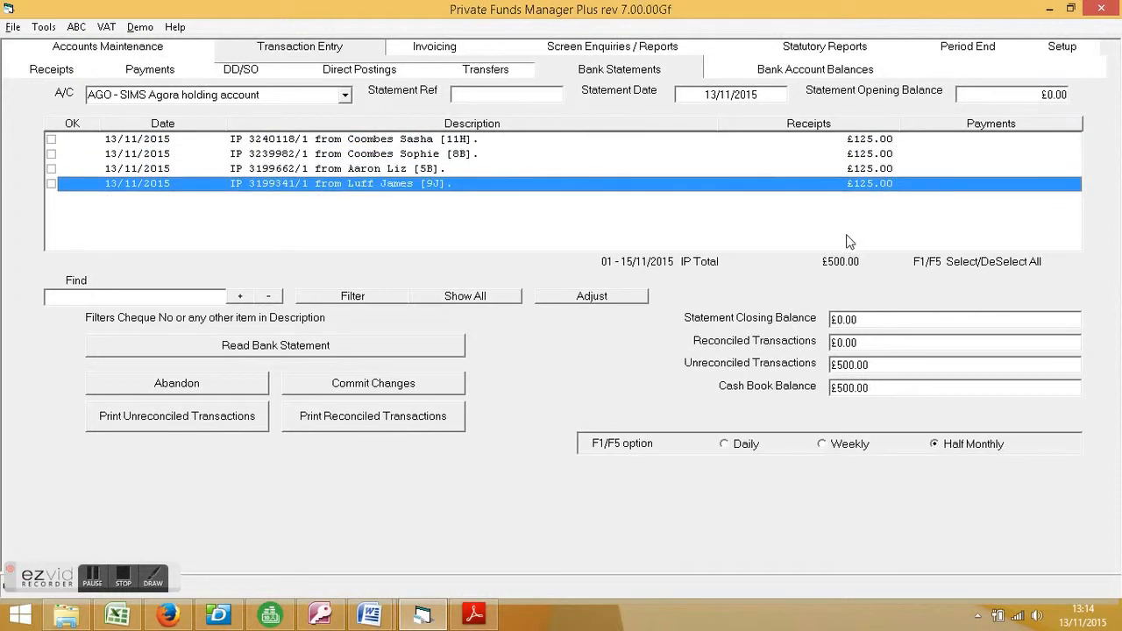
click(725, 445)
- In SIMS Agora, cancel the payments spreadsheet download and open the detailed BACS Transfers by Transaction File report
click(169, 617)
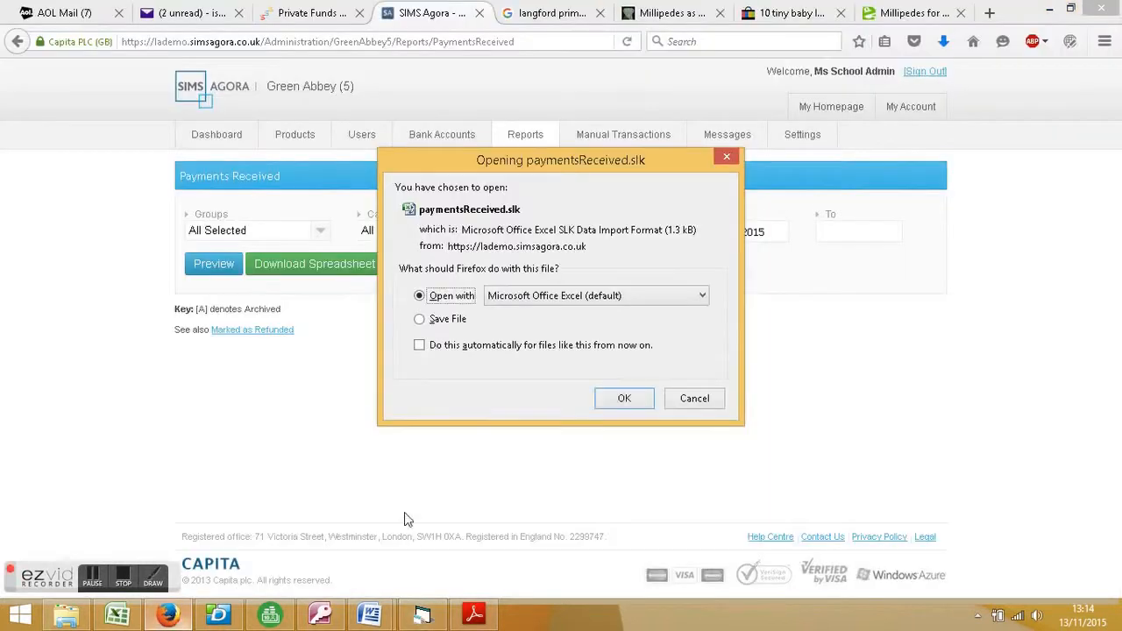
click(708, 398)
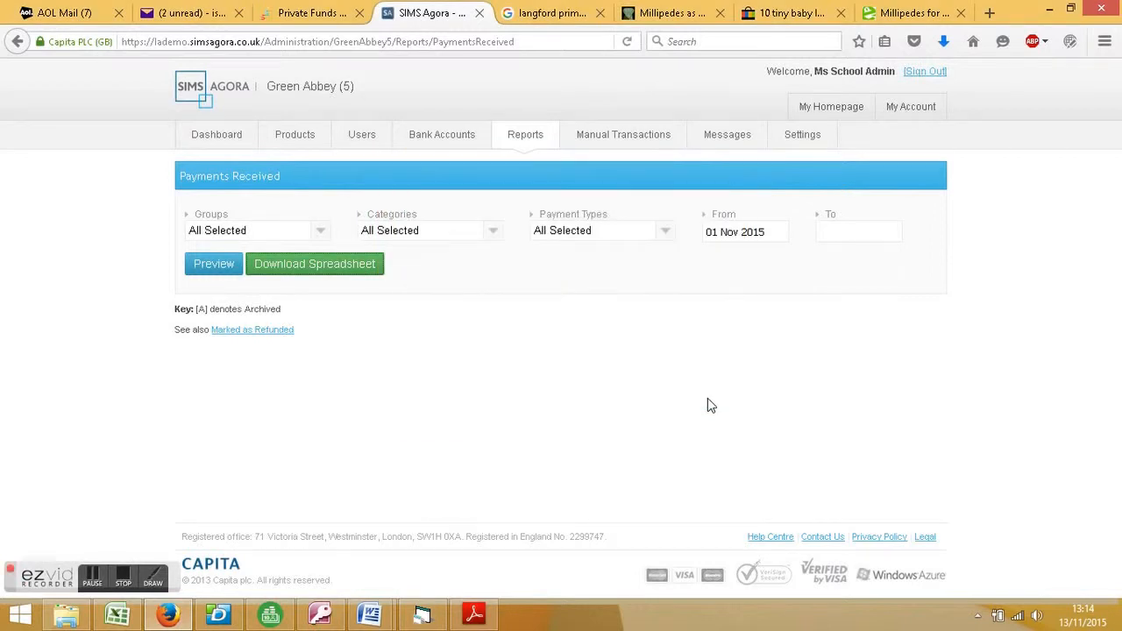
click(523, 141)
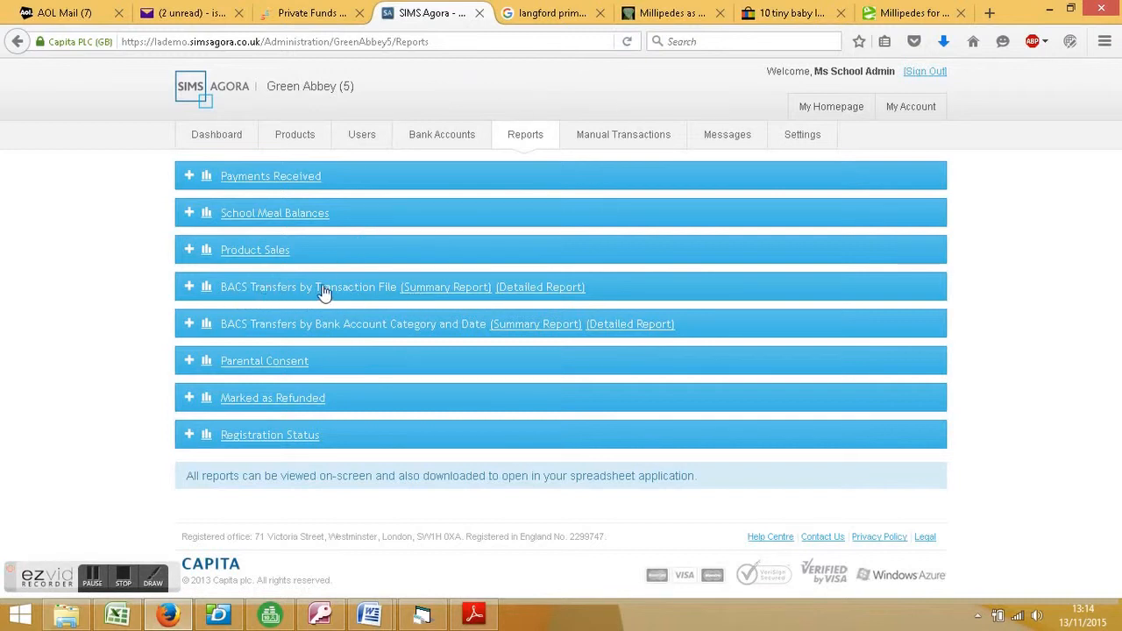
click(554, 294)
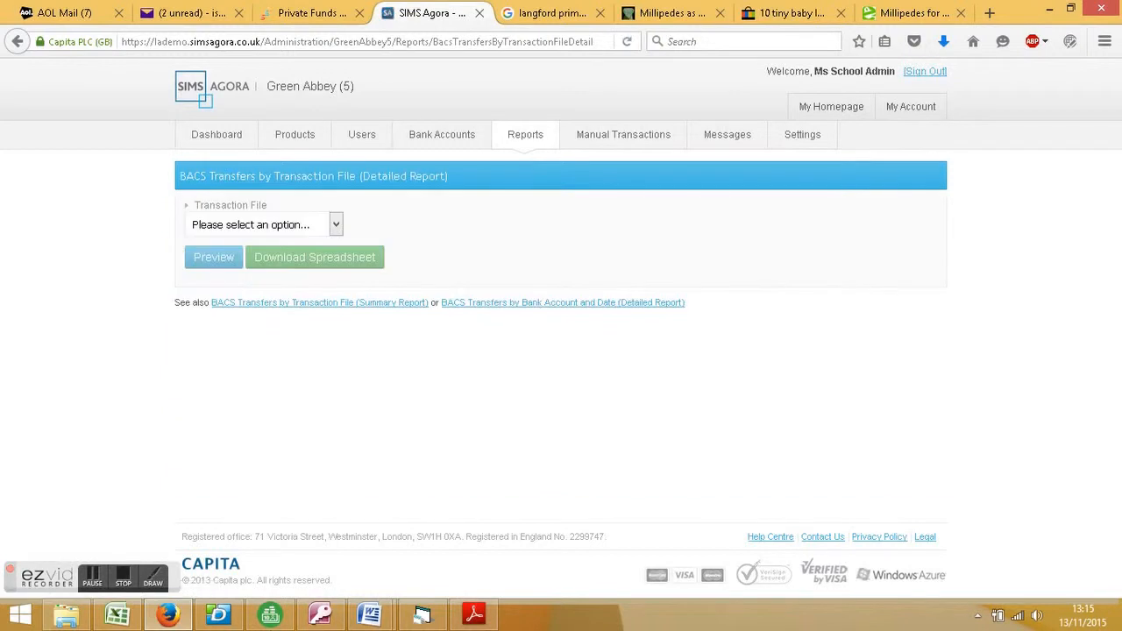
- Choose the Fri, 13 Nov 2015 transaction file for the detailed BACS transfers report
click(338, 224)
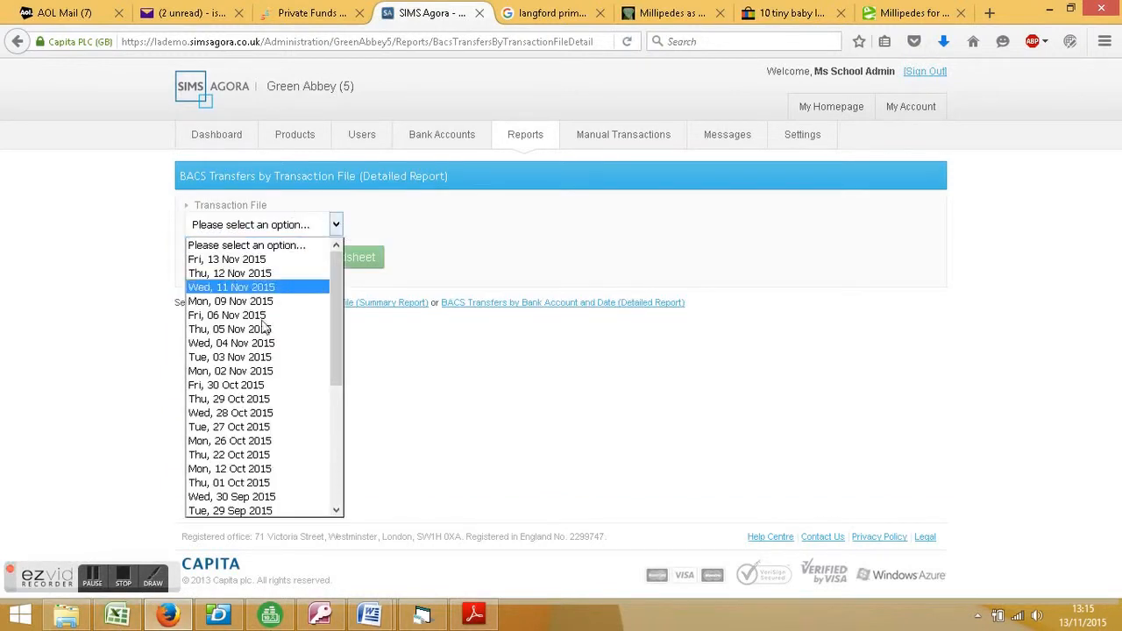
click(243, 260)
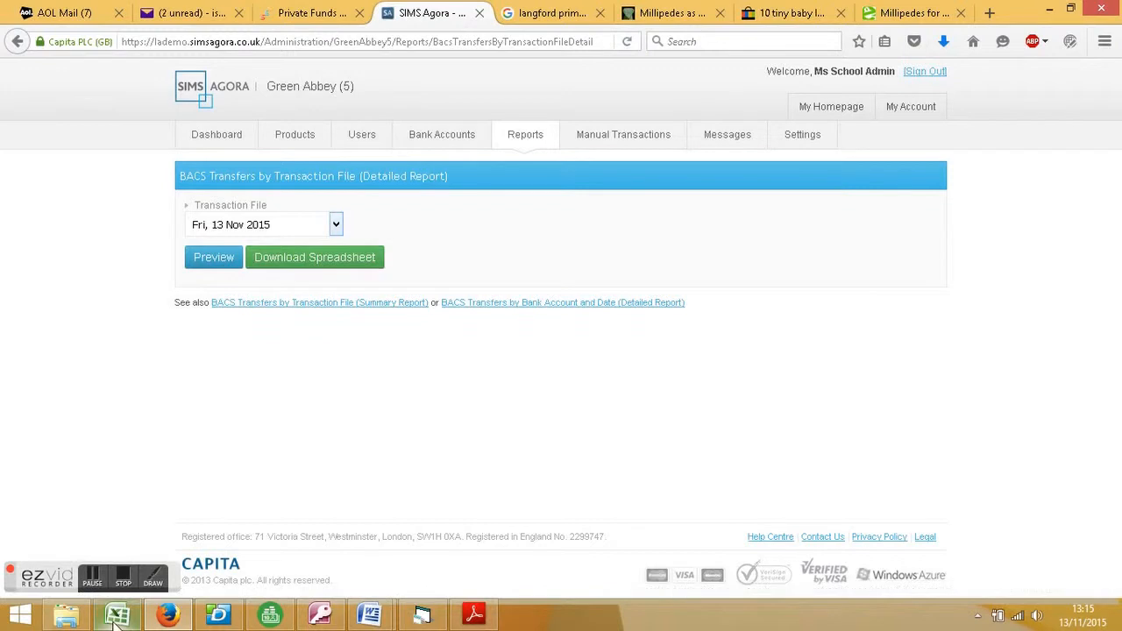
mouse_move(115, 619)
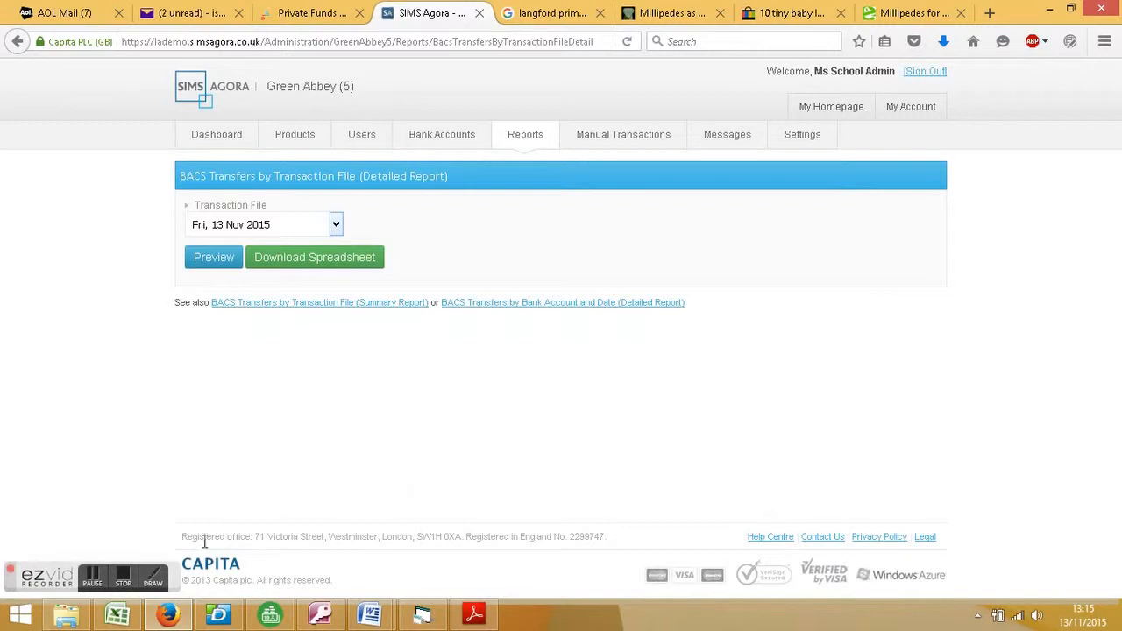
- Glance at Excel's recent workbooks list, then return to the Private Funds Manager AGO statement
click(117, 615)
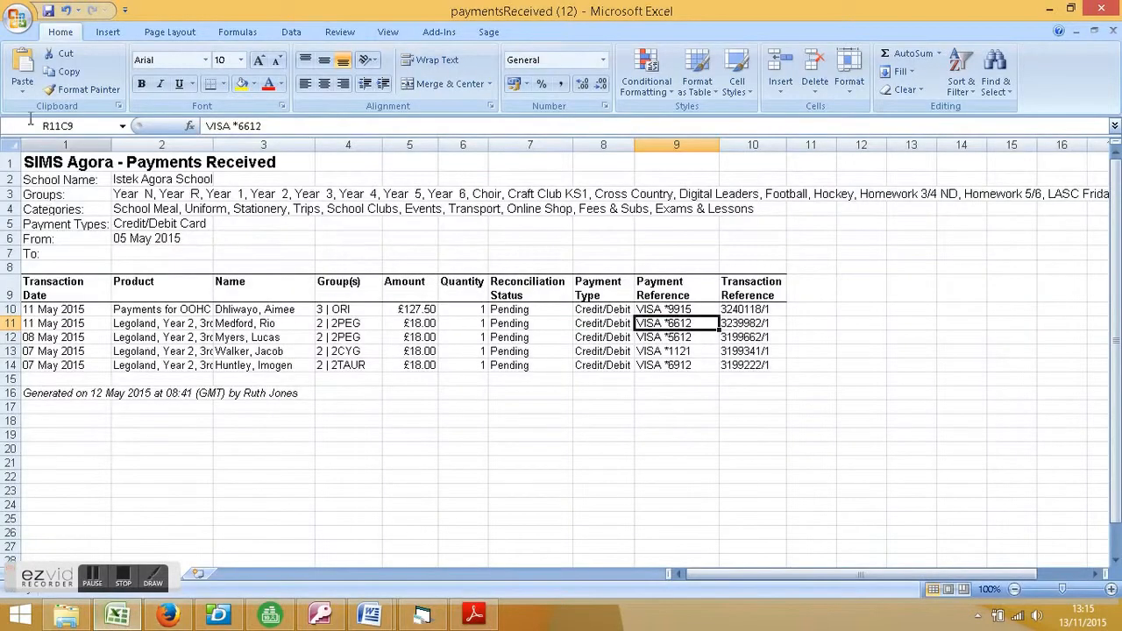
click(17, 18)
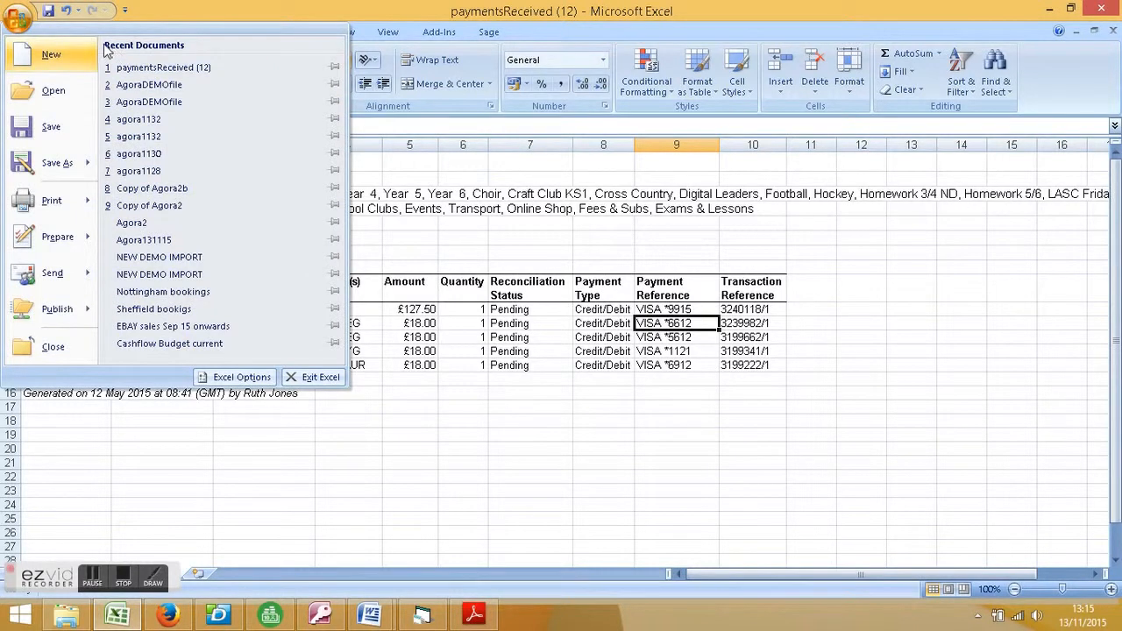
click(422, 437)
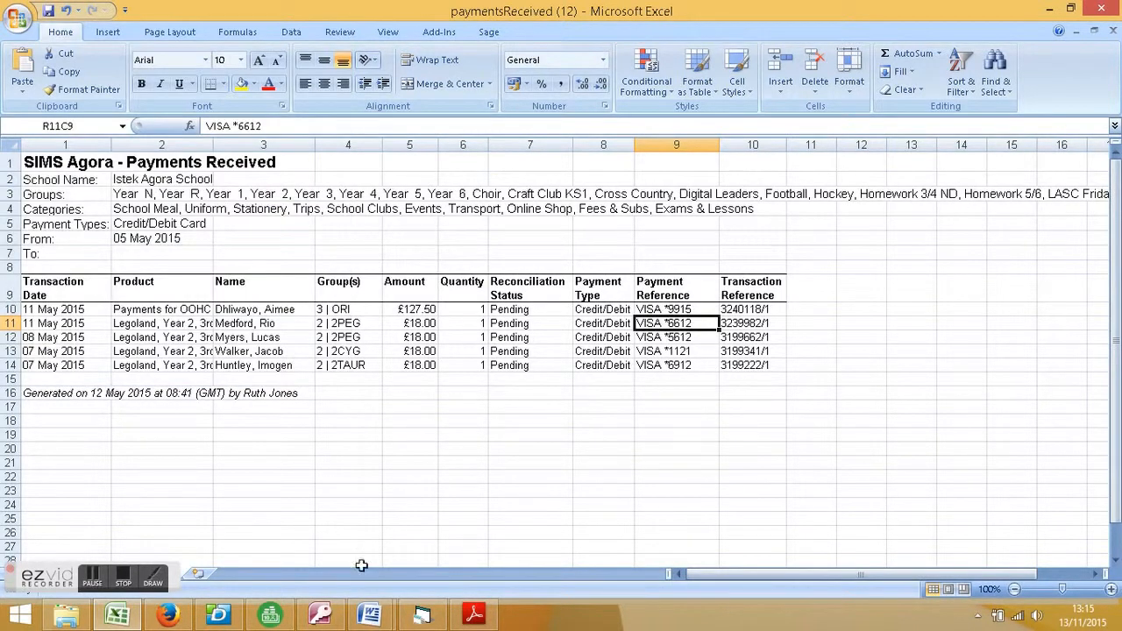
click(422, 615)
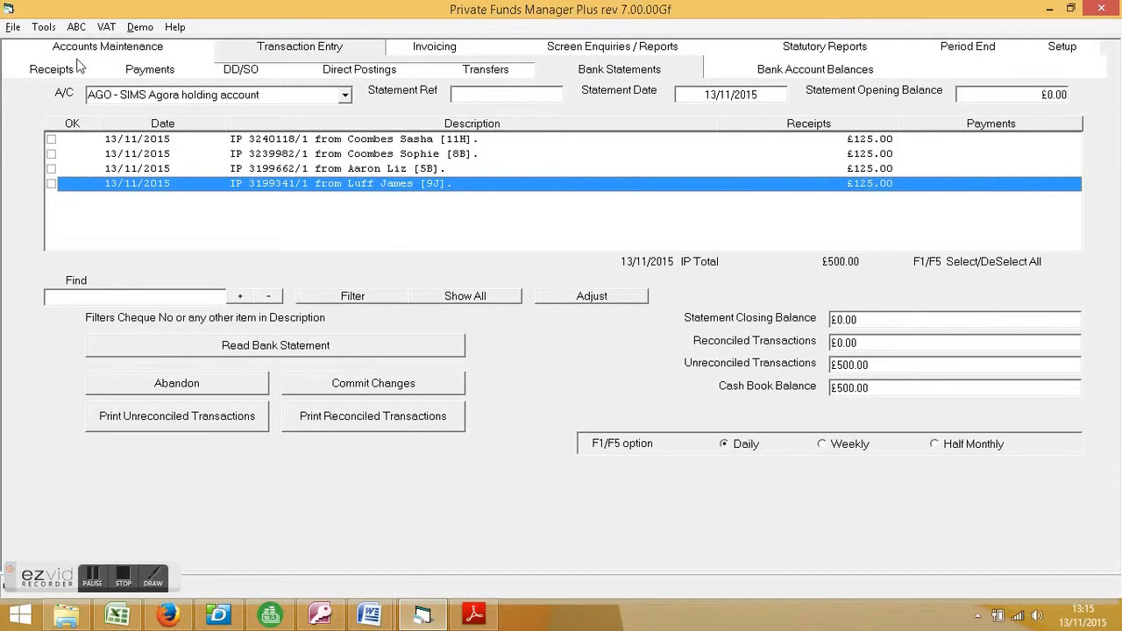
- Add a new FEES short code in Accounts Maintenance with full name 'Bank Transaction Fees SIMS Agora'
click(109, 48)
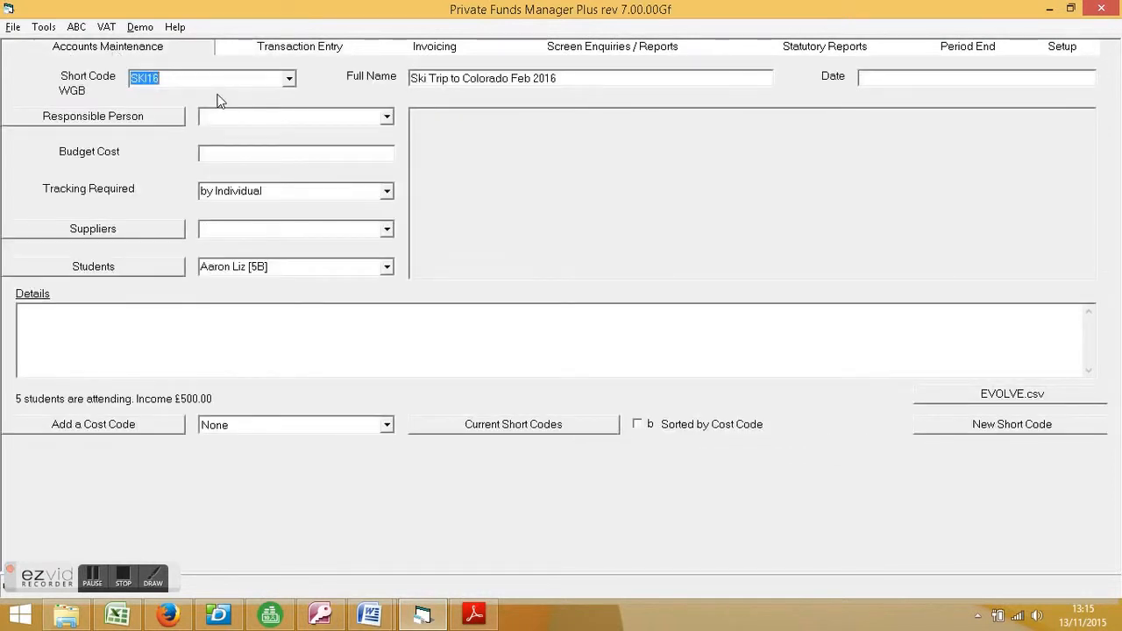
click(969, 425)
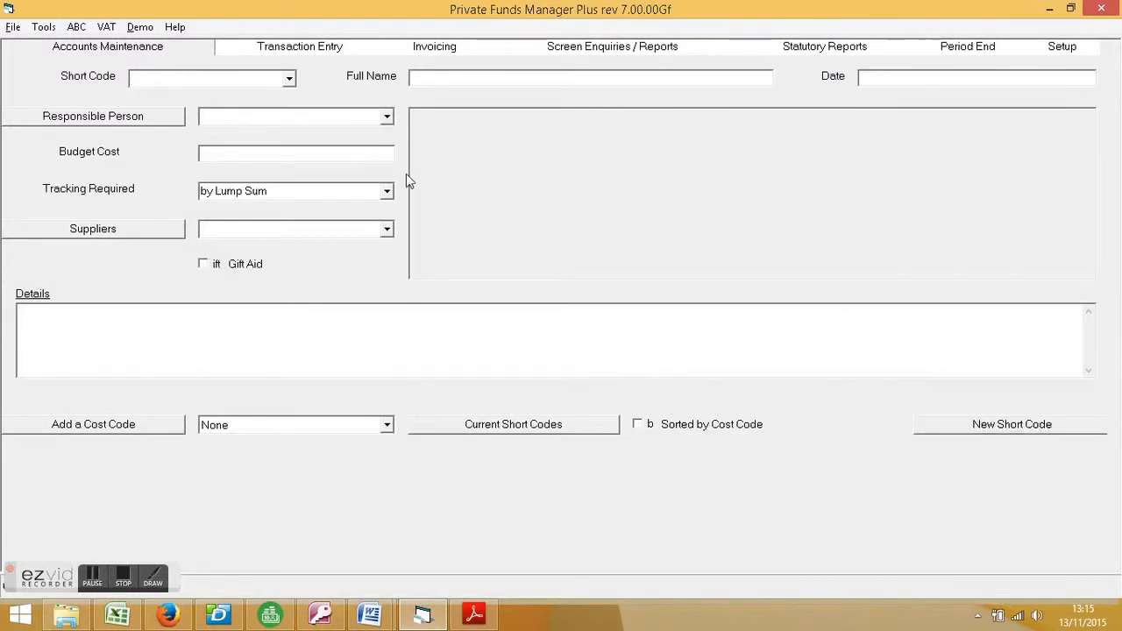
text(fees)
key(Tab)
text(Bank )
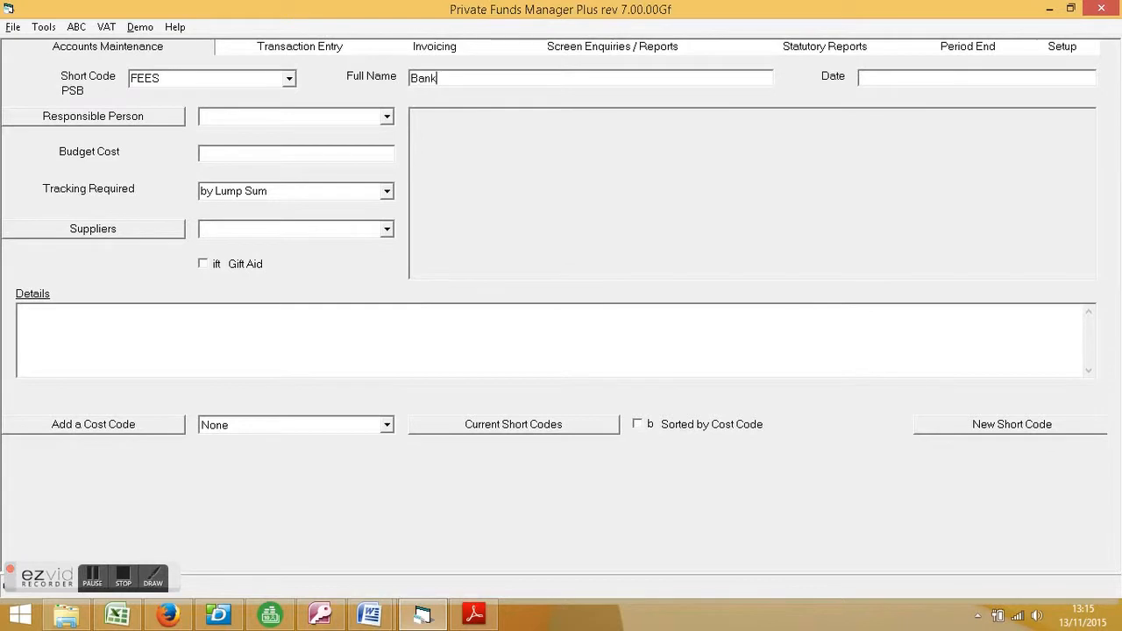
text(Tramsaction)
key(BackSpace)
key(BackSpace)
key(BackSpace)
key(BackSpace)
key(BackSpace)
key(BackSpace)
text(nsaction Fees)
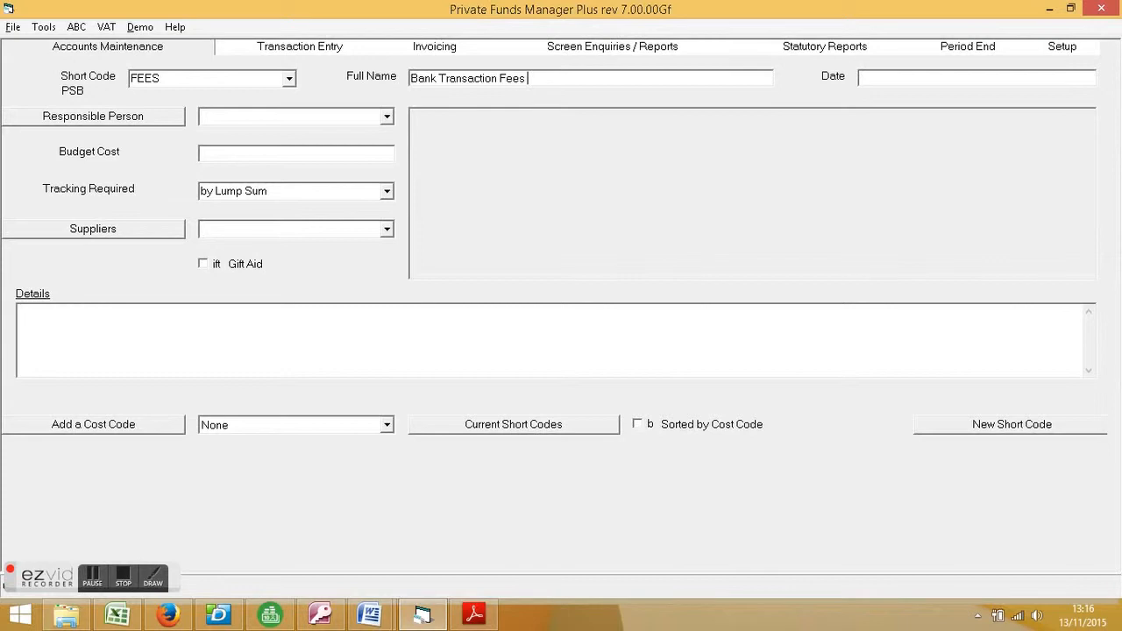
text( SIMS Agora)
click(310, 156)
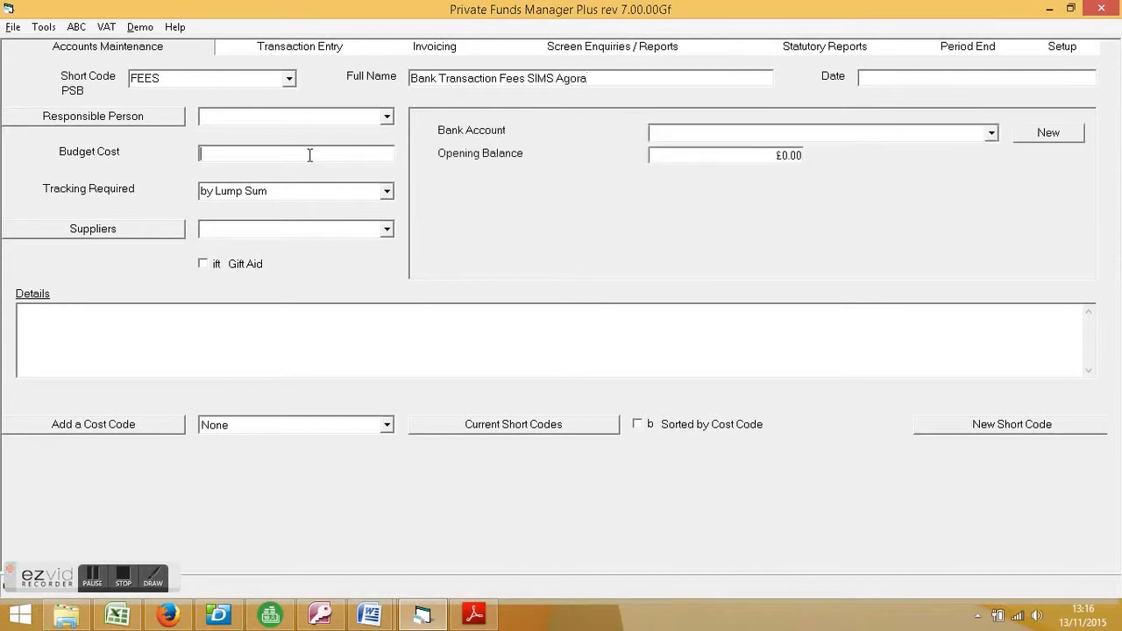
- Start a direct posting of £5.00 to FEES from the AGO account
click(327, 51)
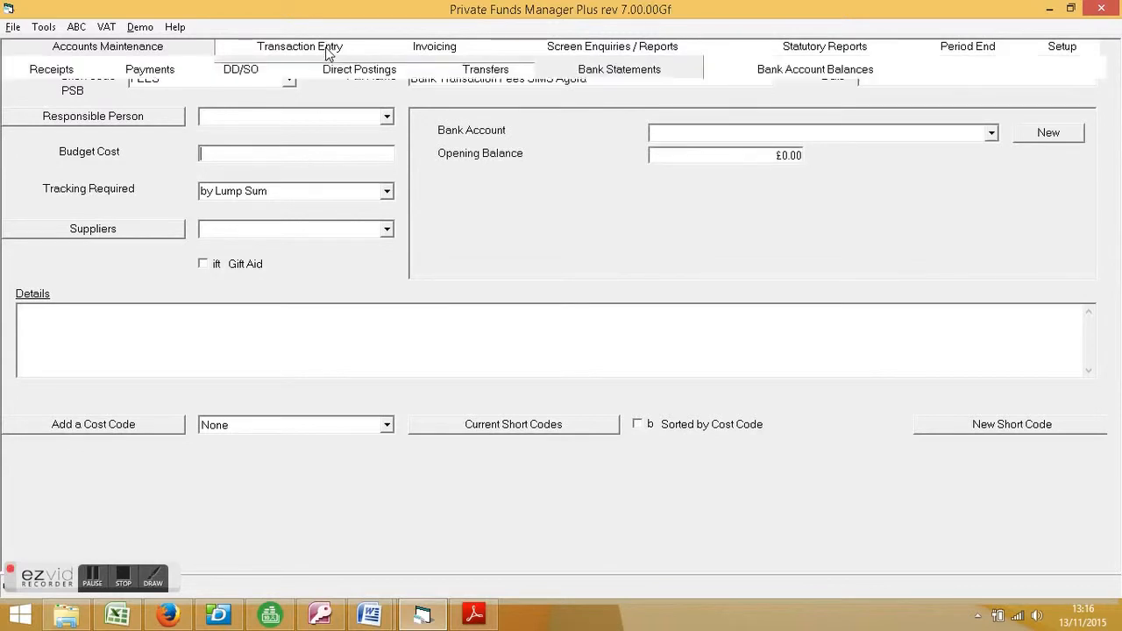
click(355, 75)
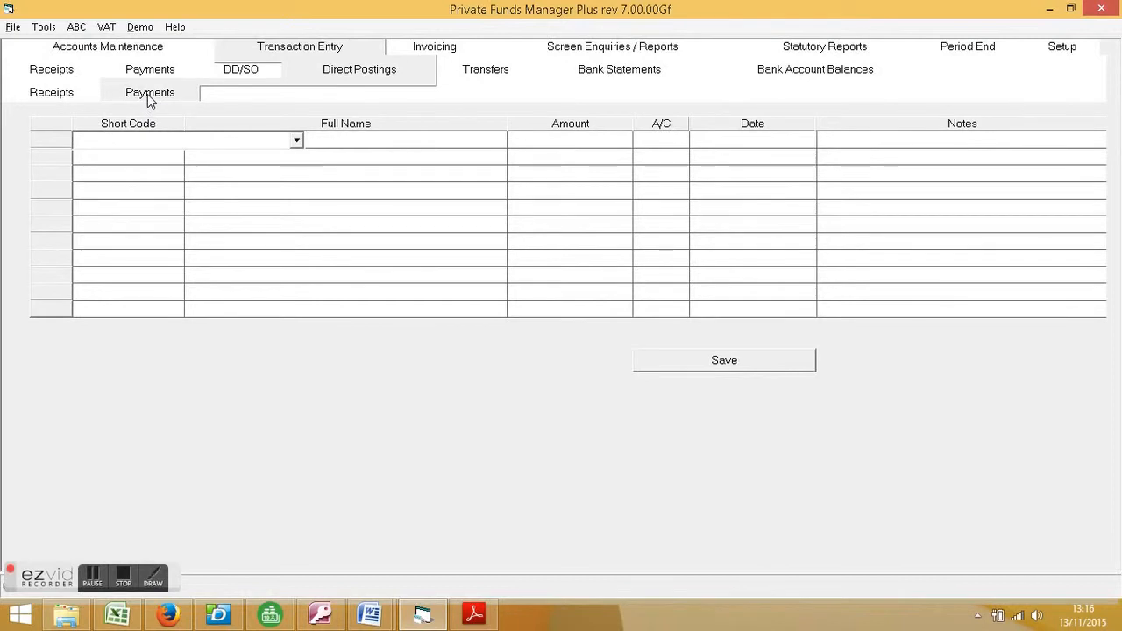
text(FEES)
key(Tab)
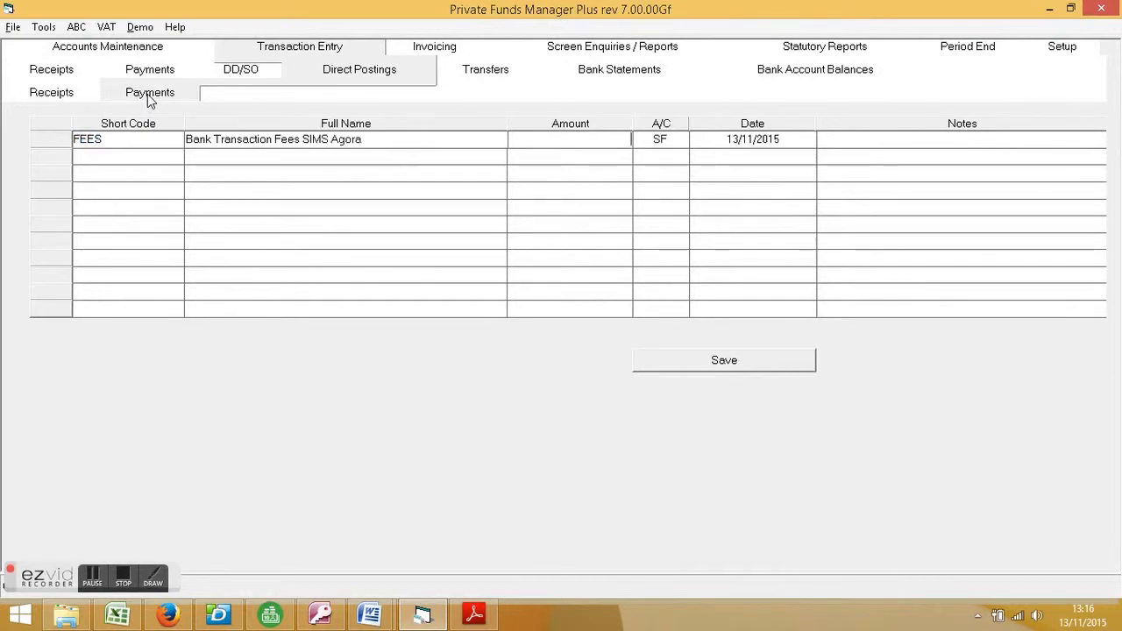
text(5)
key(Tab)
text(AGO)
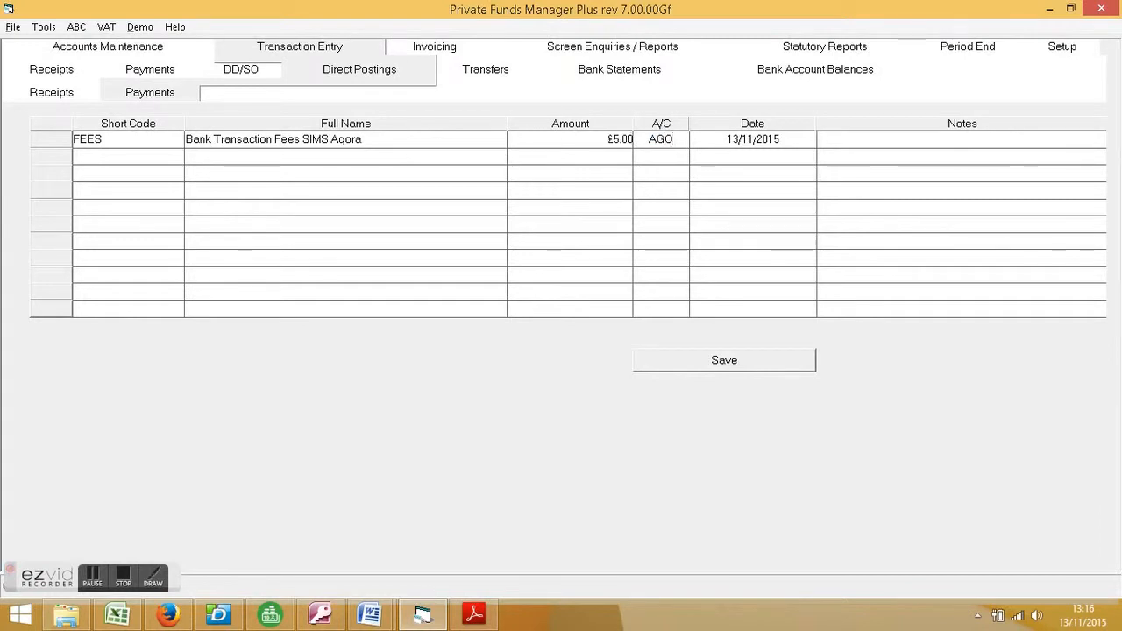
key(Tab)
key(Tab)
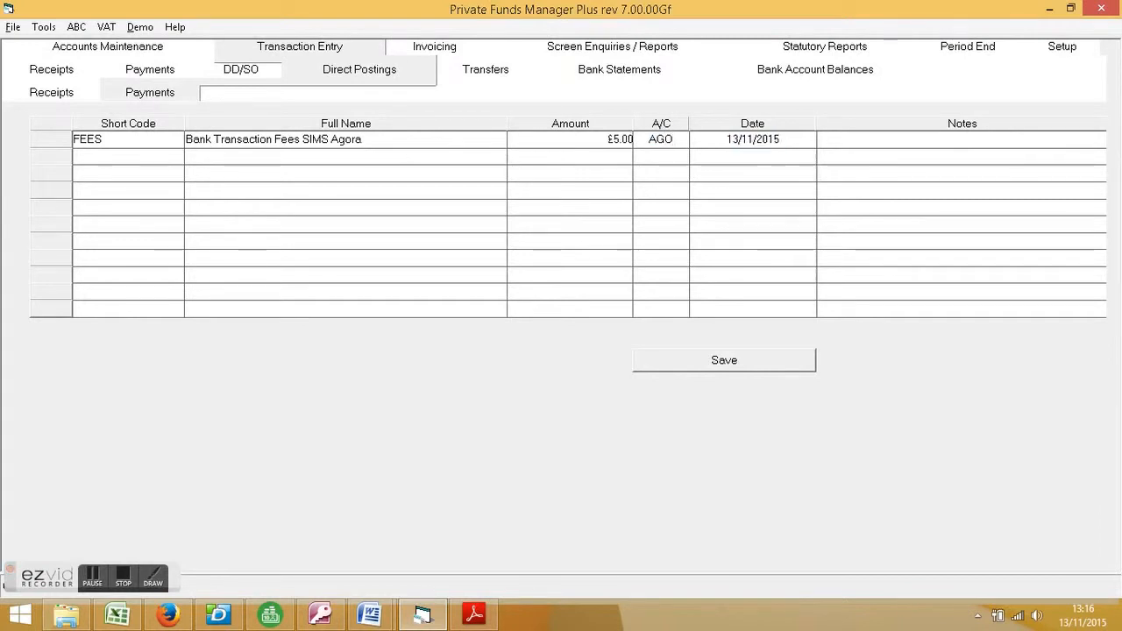
- Note the posting 'Bank Transaction charges 13/11/15', save it, and view the AGO statement
text(Bank Tr)
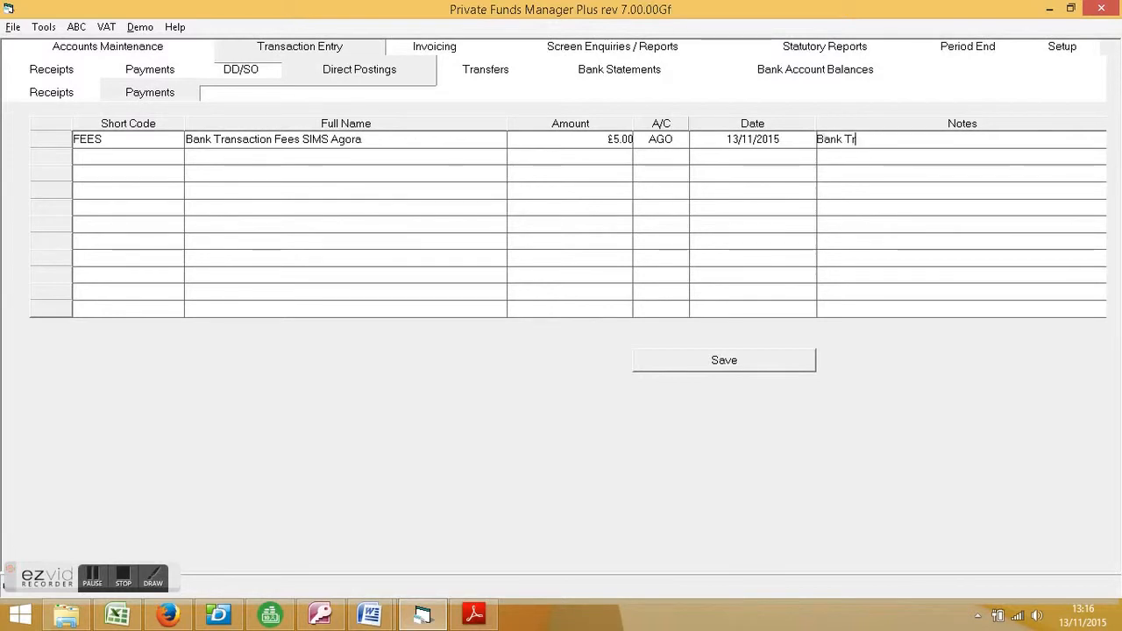
text(ns)
key(BackSpace)
text(ans)
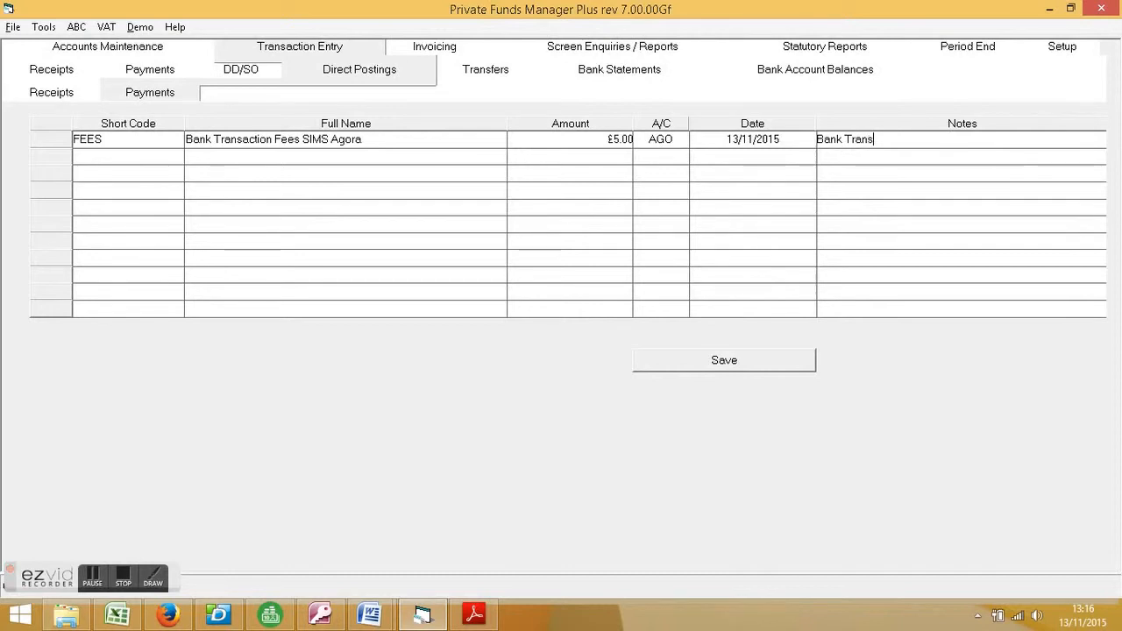
text(action charges 13/11/15)
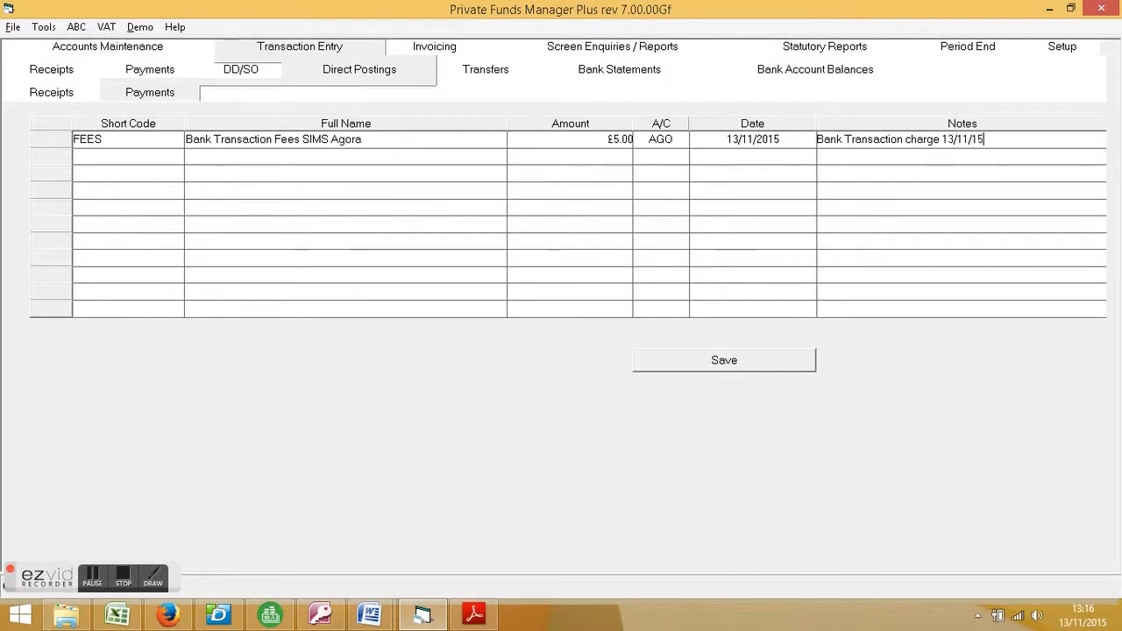
click(769, 361)
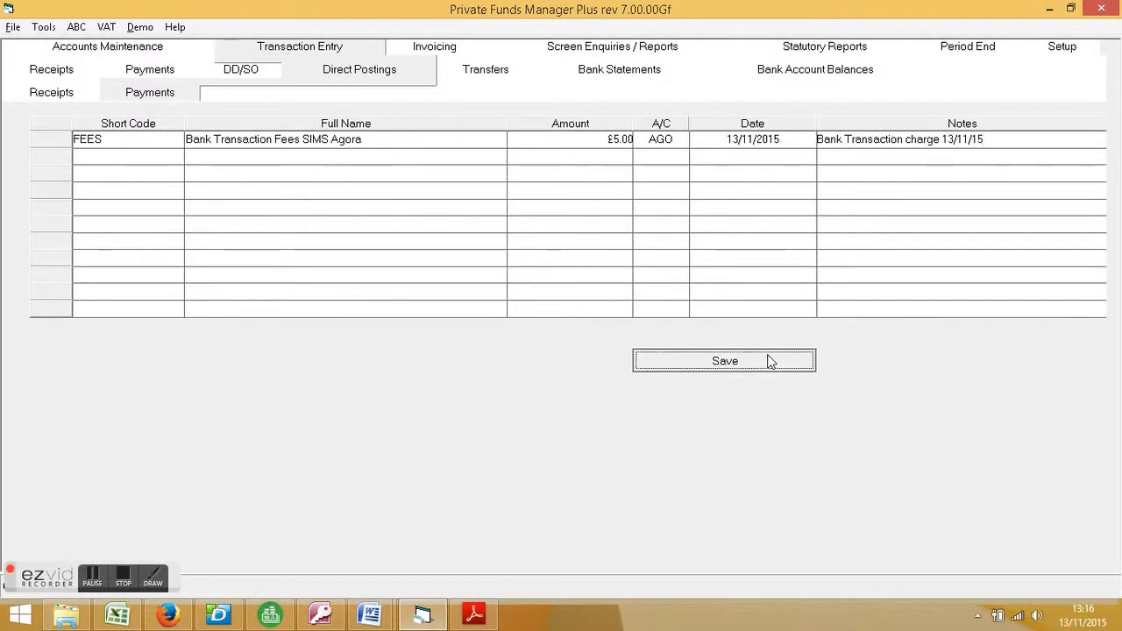
click(641, 72)
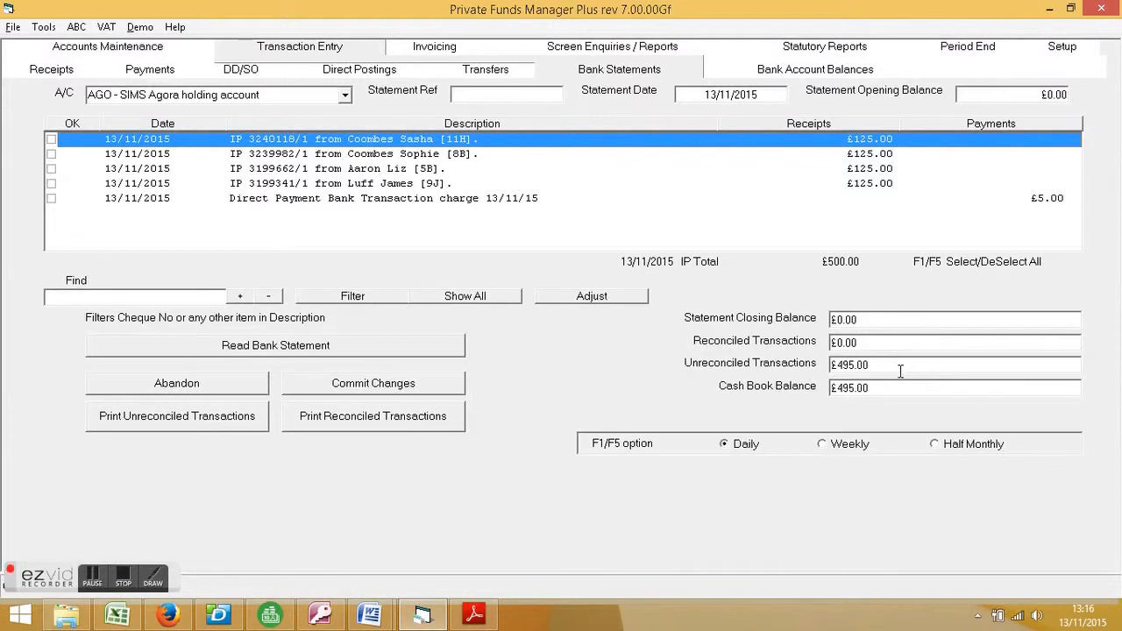
- Transfer £495 from AGO to SF with reference 'Settlement 13/11/15', then view the AGO statement
click(474, 75)
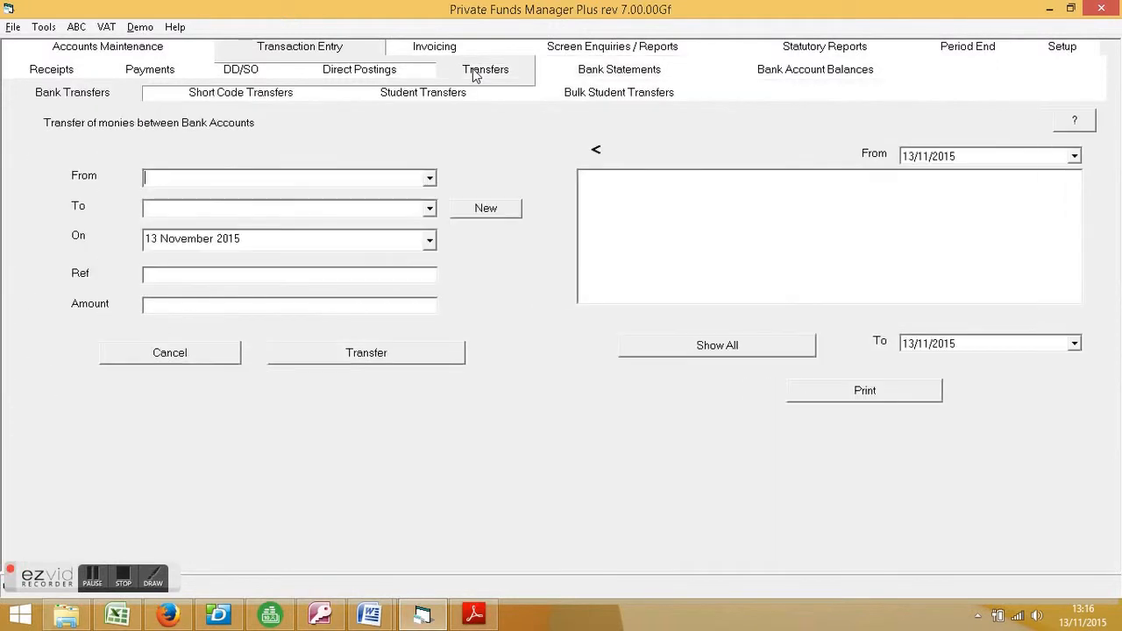
click(429, 179)
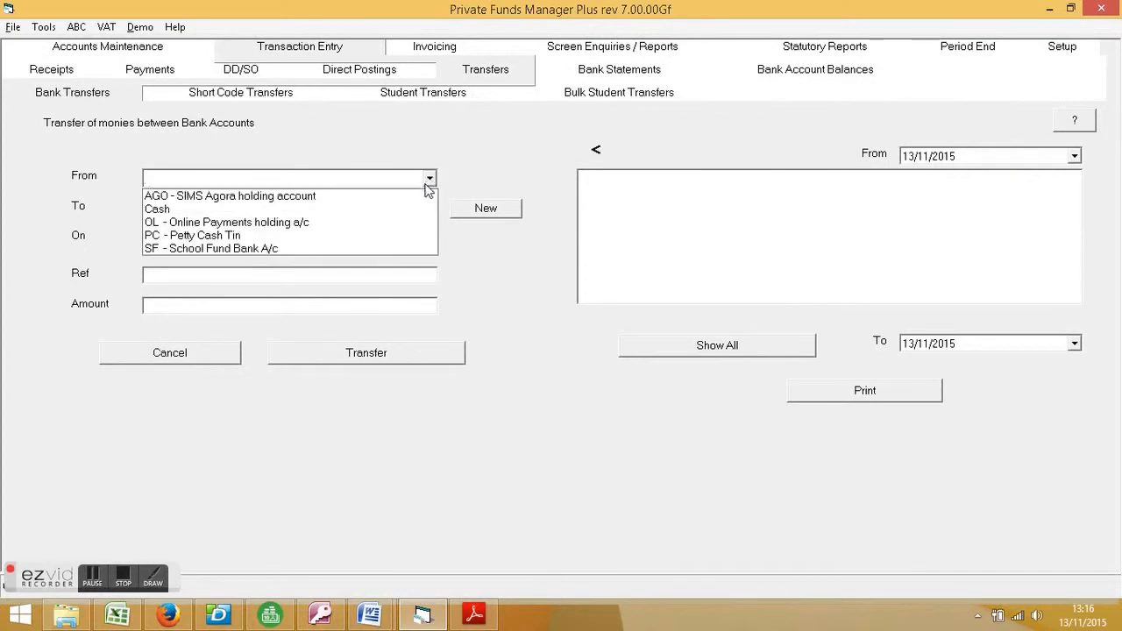
click(428, 196)
click(430, 209)
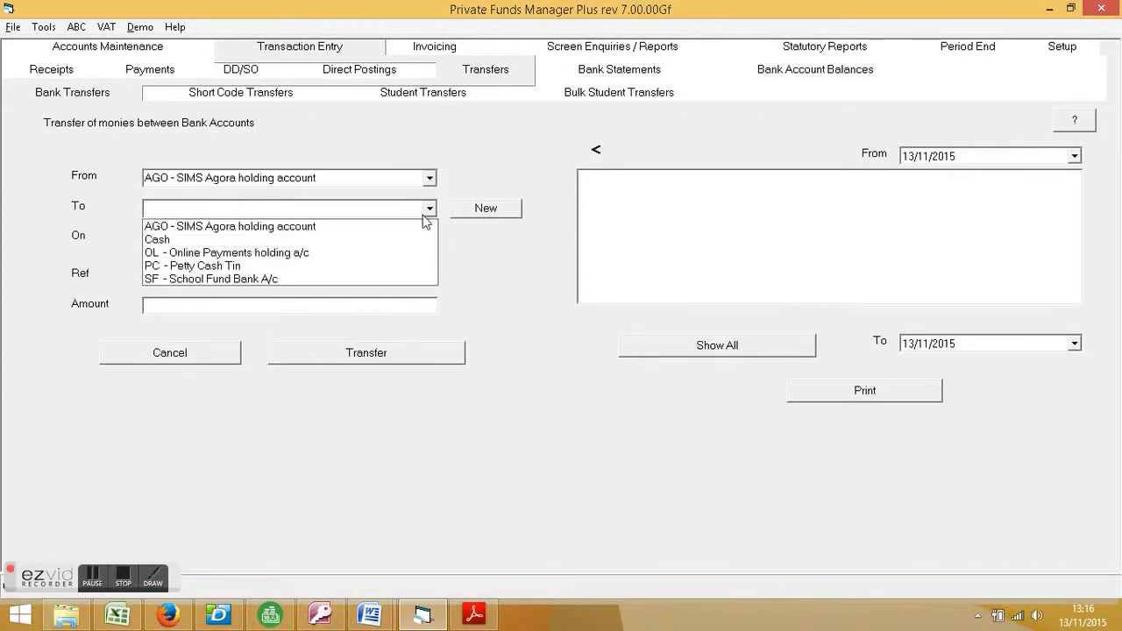
click(406, 279)
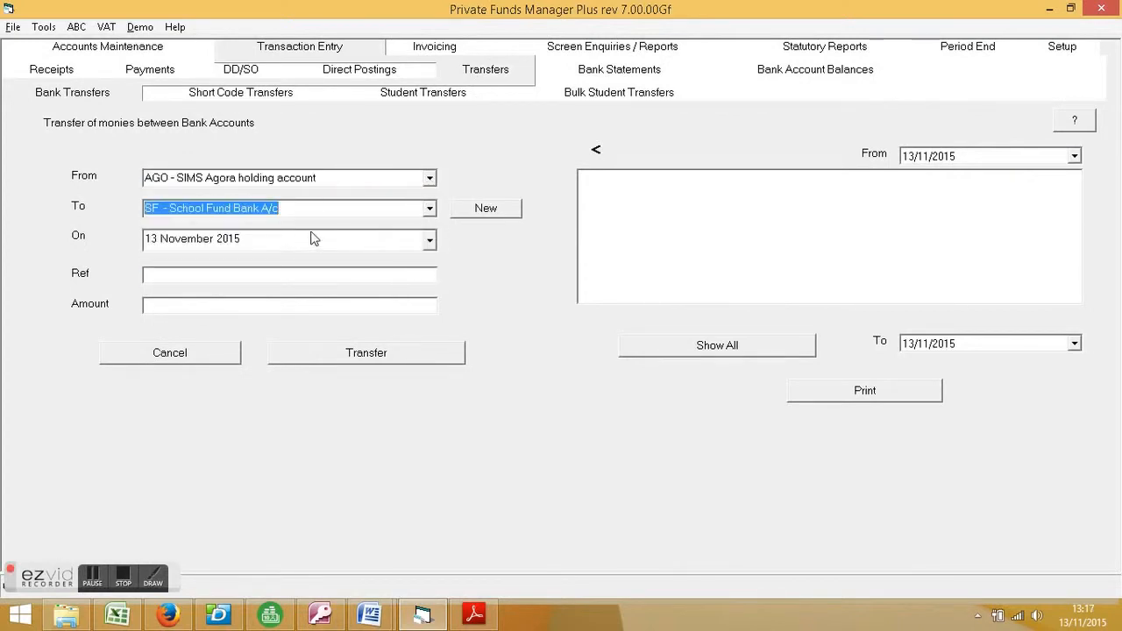
click(290, 278)
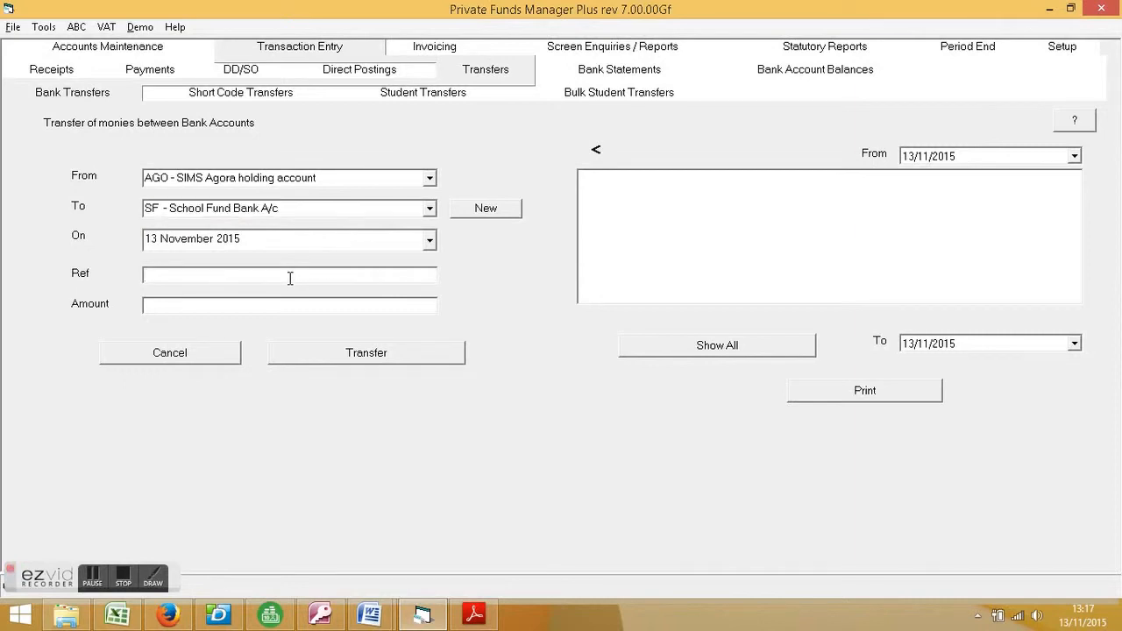
text(Settlement 13/11/15)
click(194, 305)
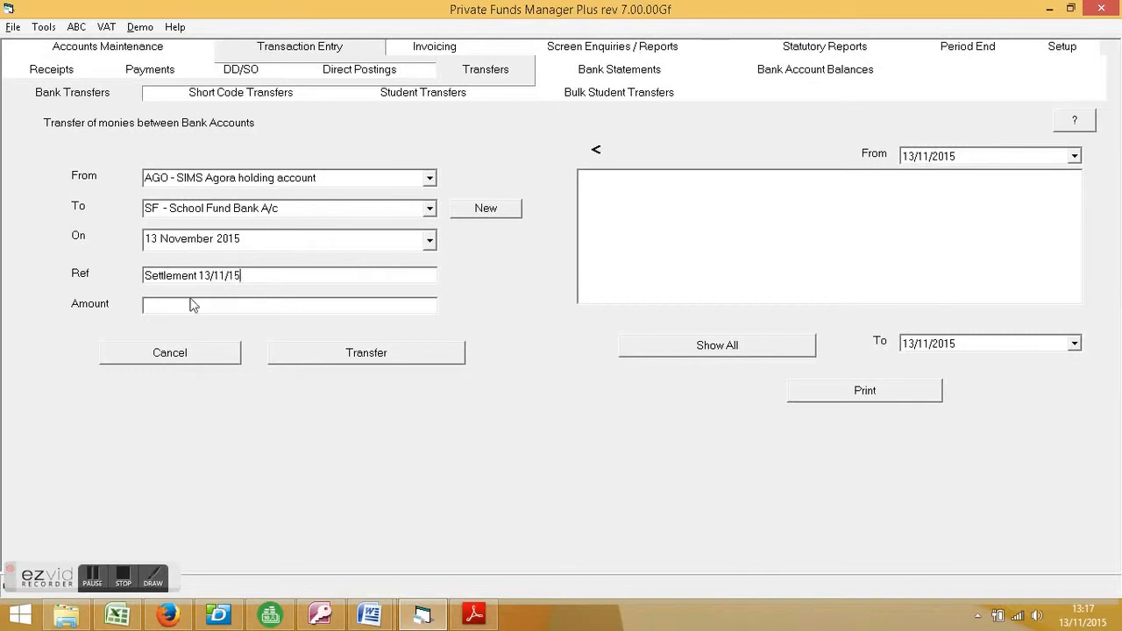
text(495)
click(394, 359)
click(601, 397)
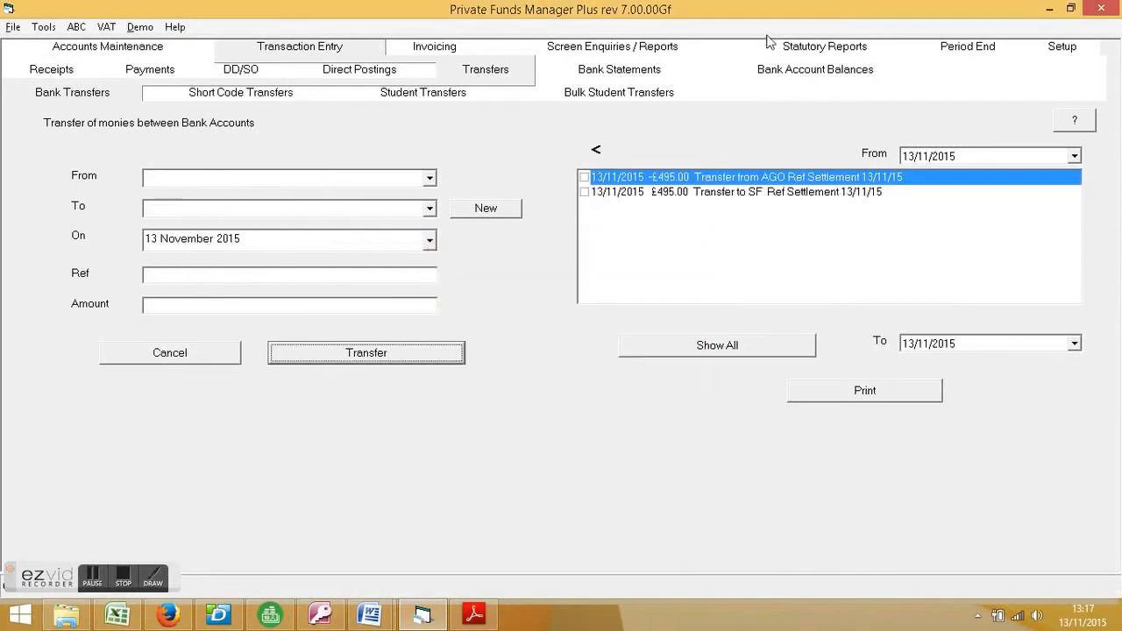
click(637, 74)
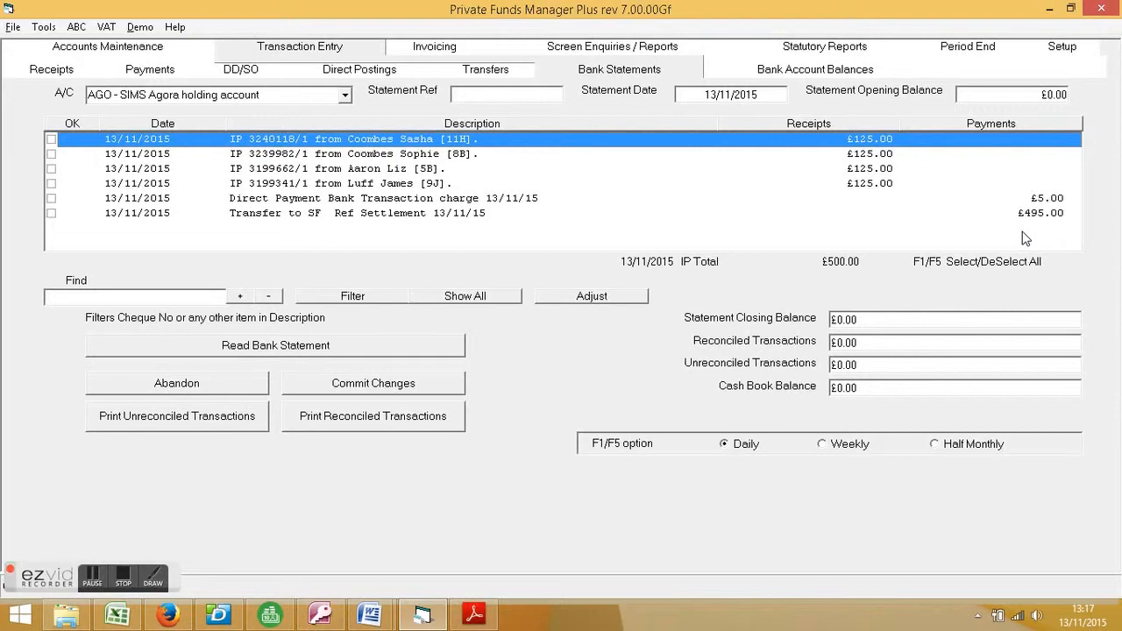
- Tick the four £125 receipts, £5 charge and £495 transfer, commit, and skip printing the report
click(285, 153)
click(294, 140)
key(F5)
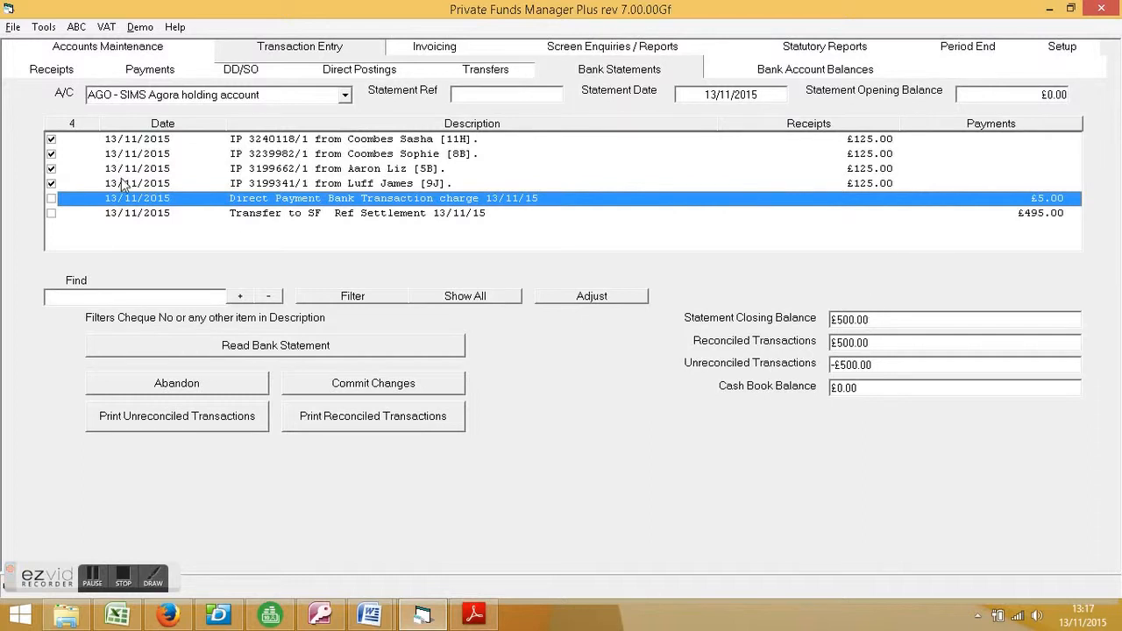
click(51, 199)
click(51, 213)
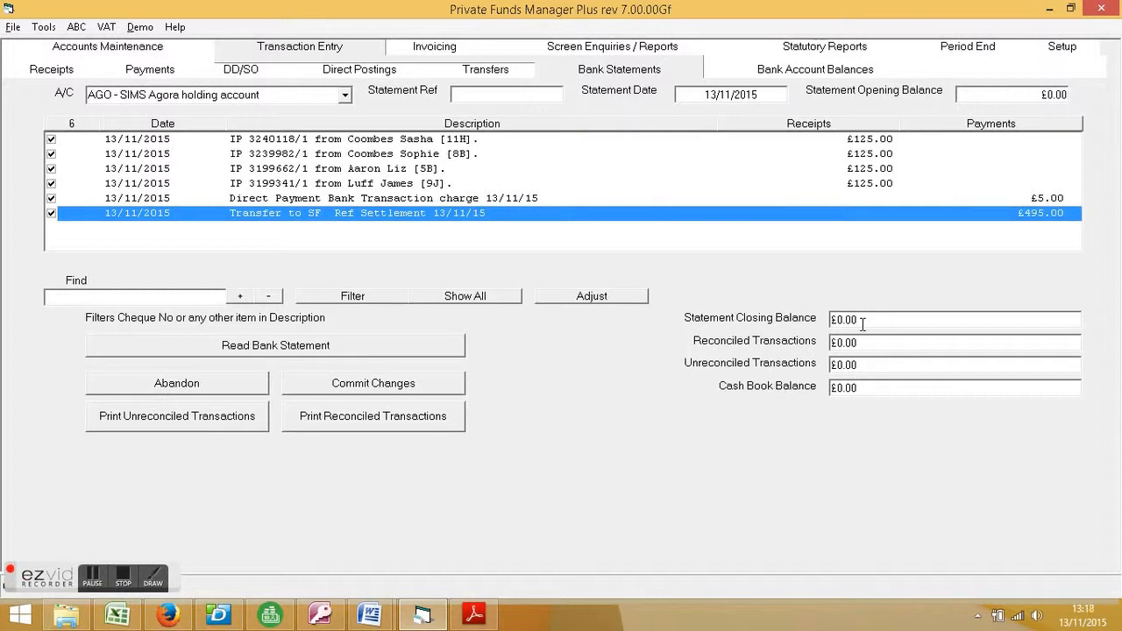
click(377, 391)
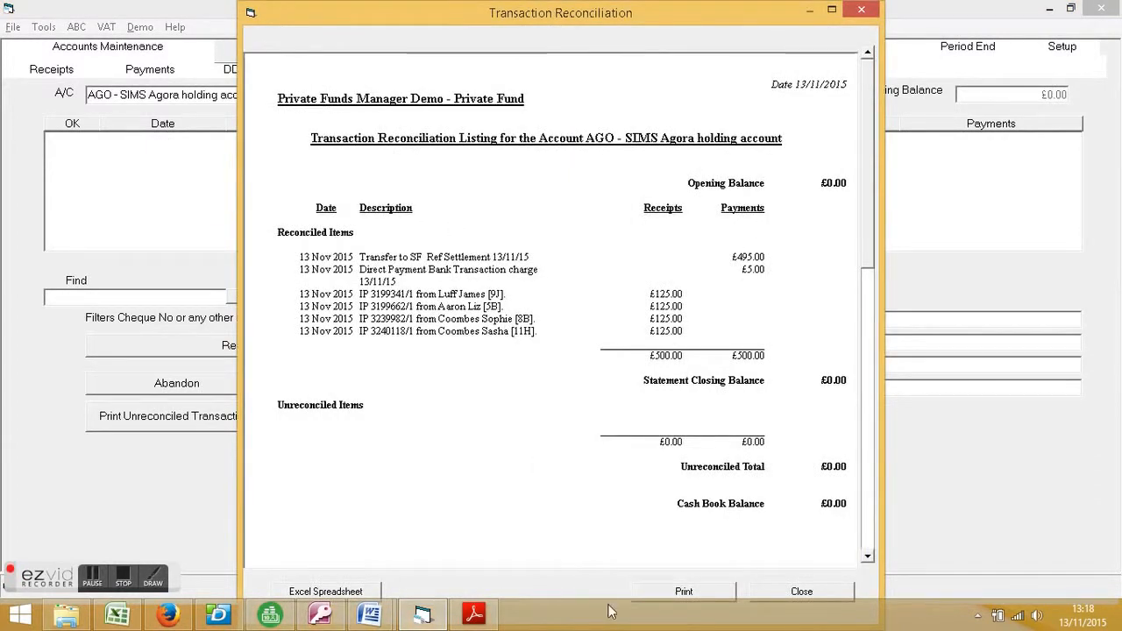
click(791, 594)
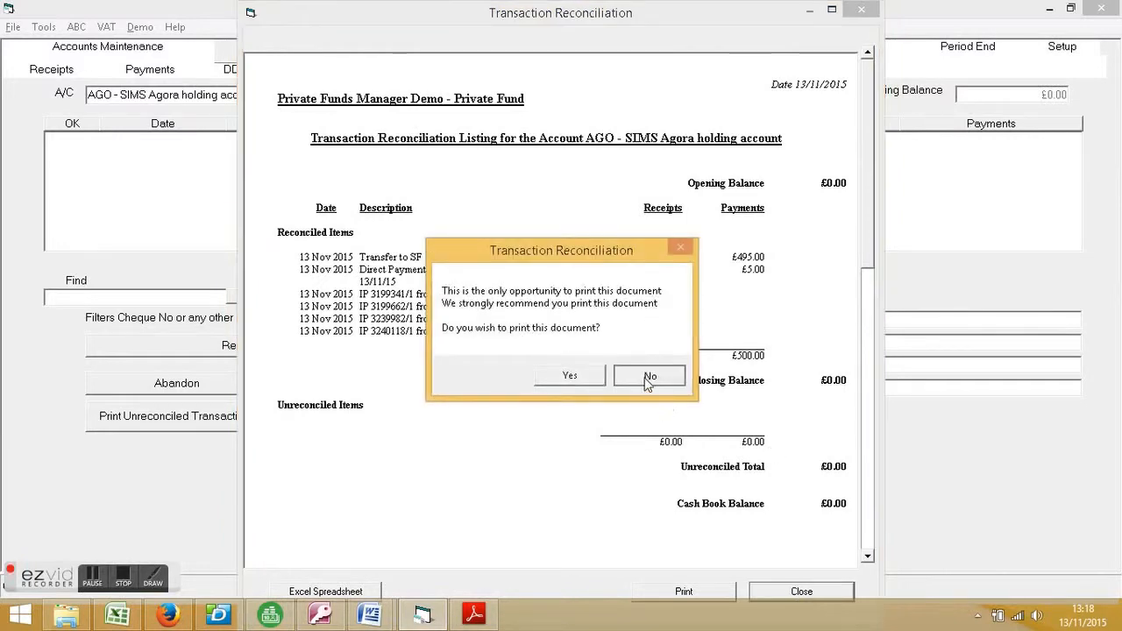
click(648, 377)
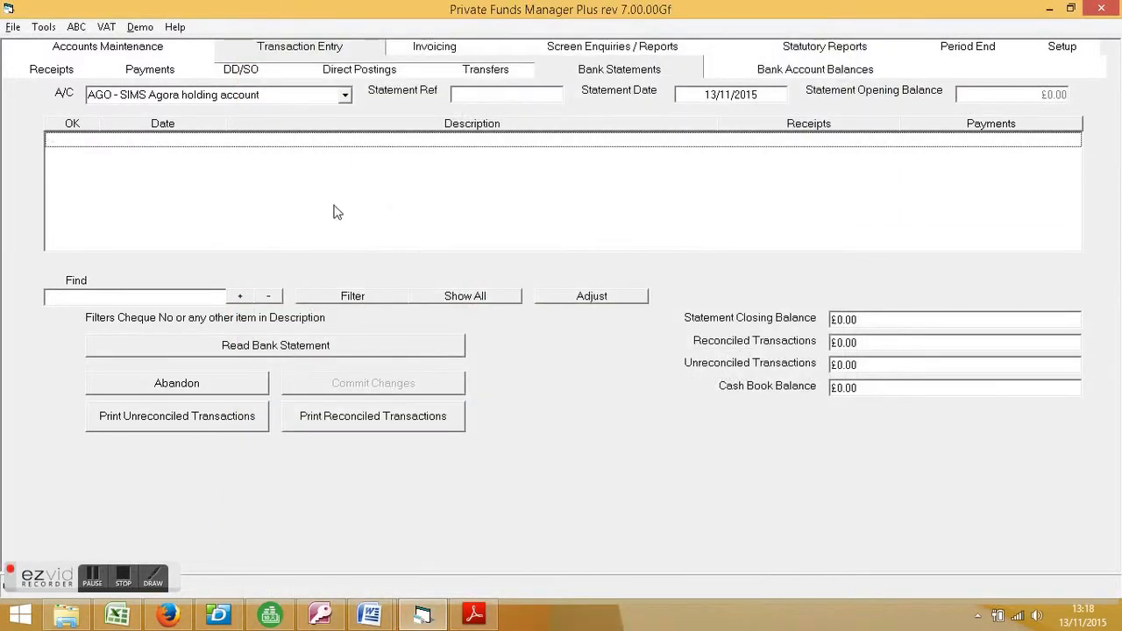